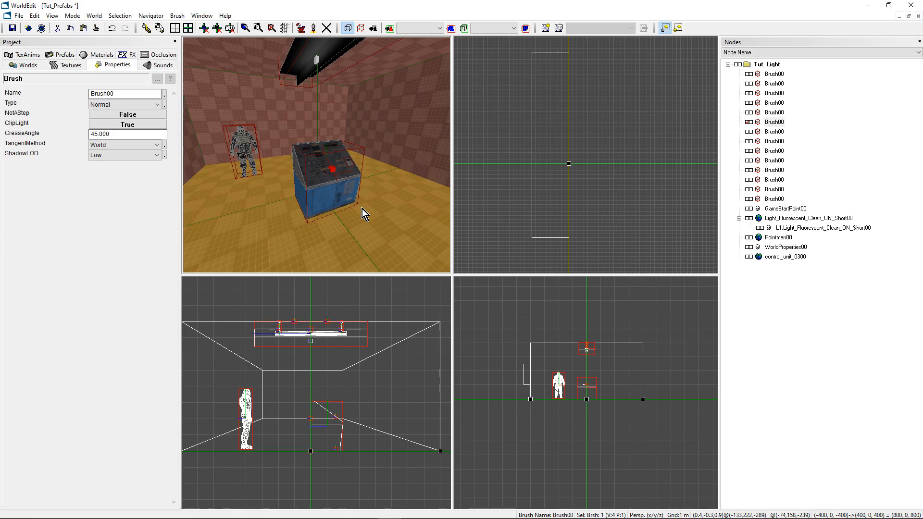
Step: Select the control unit console in object mode and locate its source prefab in the project's prefab list
{"action": "right_click_drag", "start_coordinate": [362, 208], "coordinate": [295, 146]}
{"action": "right_click_drag", "start_coordinate": [337, 187], "coordinate": [338, 187]}
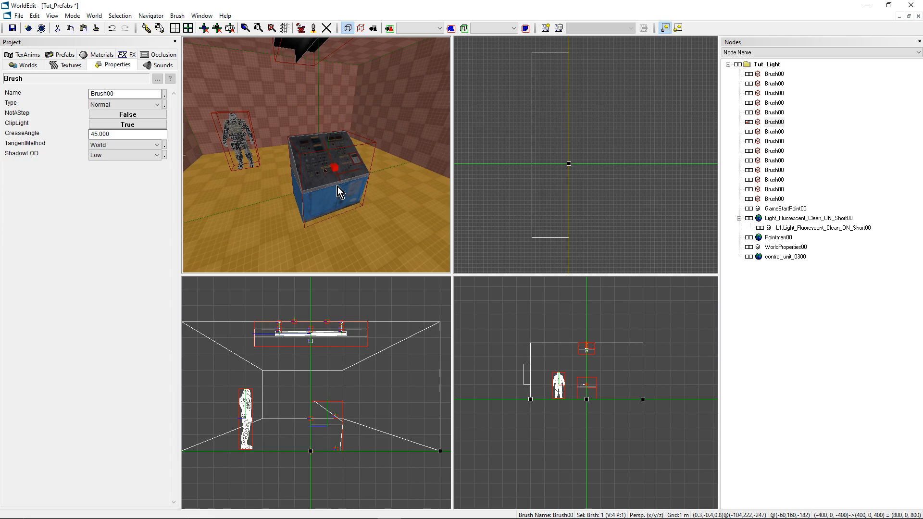
{"action": "key", "text": "o"}
{"action": "left_click", "coordinate": [335, 175]}
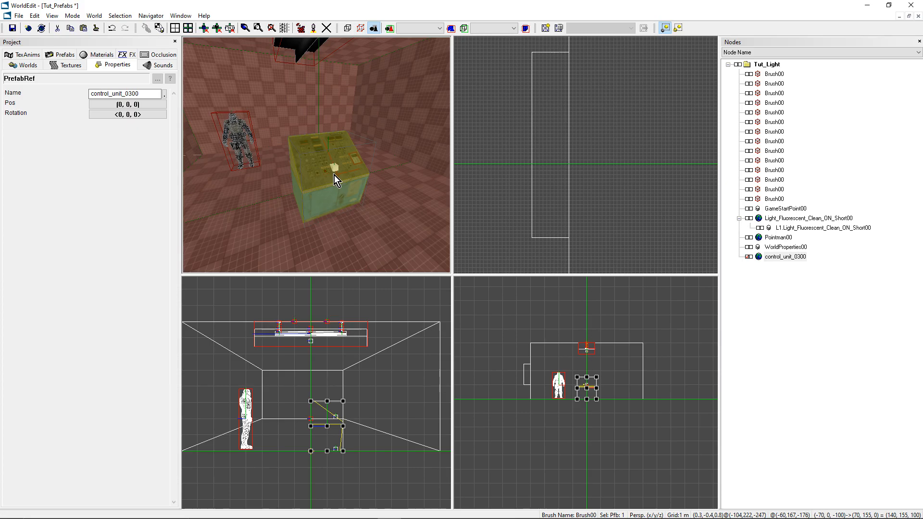
{"action": "right_click", "coordinate": [326, 165]}
{"action": "mouse_move", "coordinate": [354, 223]}
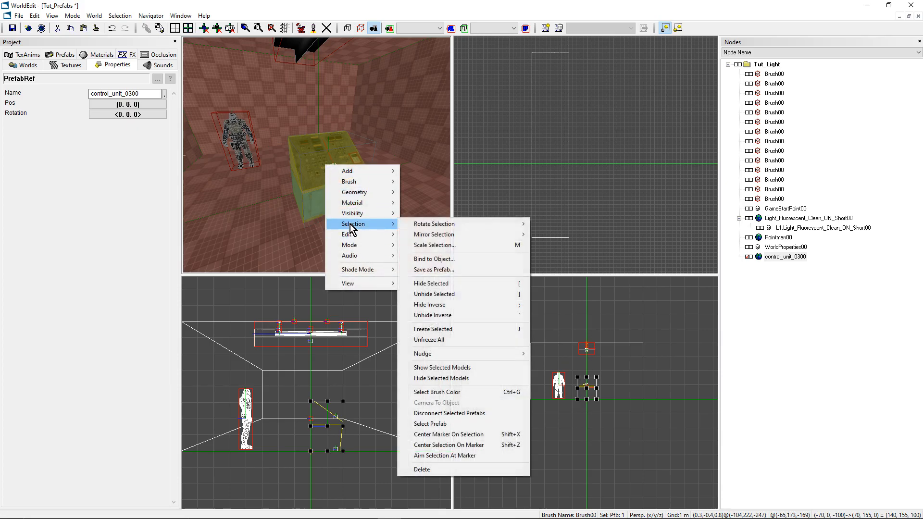
{"action": "left_click", "coordinate": [433, 424]}
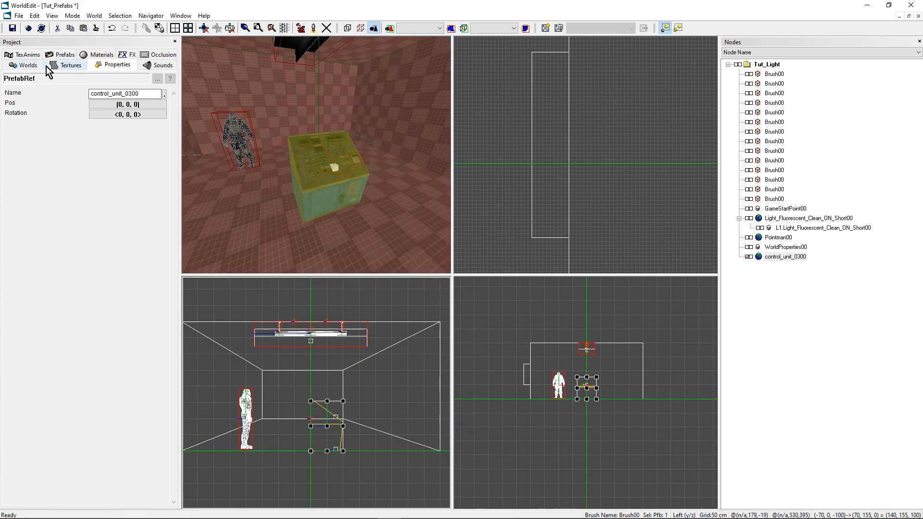
{"action": "left_click", "coordinate": [61, 57]}
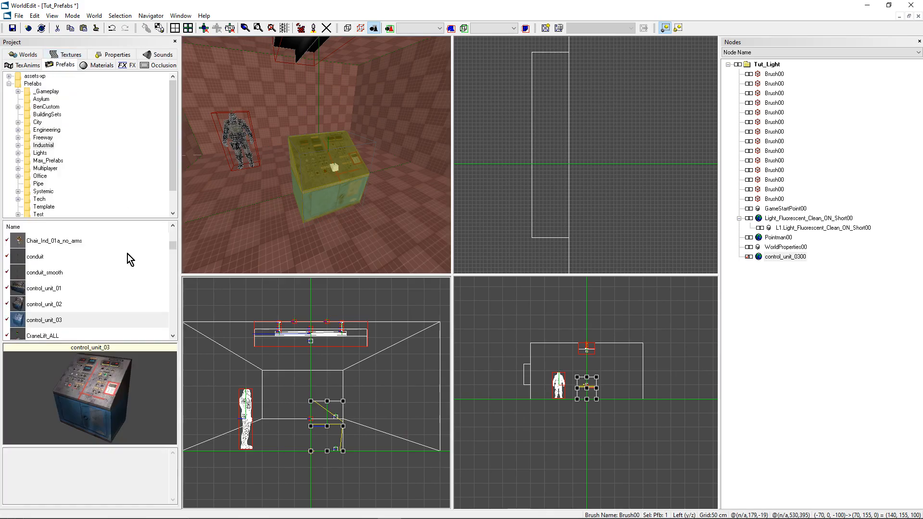
{"action": "left_click", "coordinate": [62, 318]}
Step: Select the wall brush behind the console in brush mode and center the marker on it
{"action": "middle_click_drag", "start_coordinate": [324, 231], "coordinate": [398, 101]}
{"action": "middle_click_drag", "start_coordinate": [366, 129], "coordinate": [366, 125]}
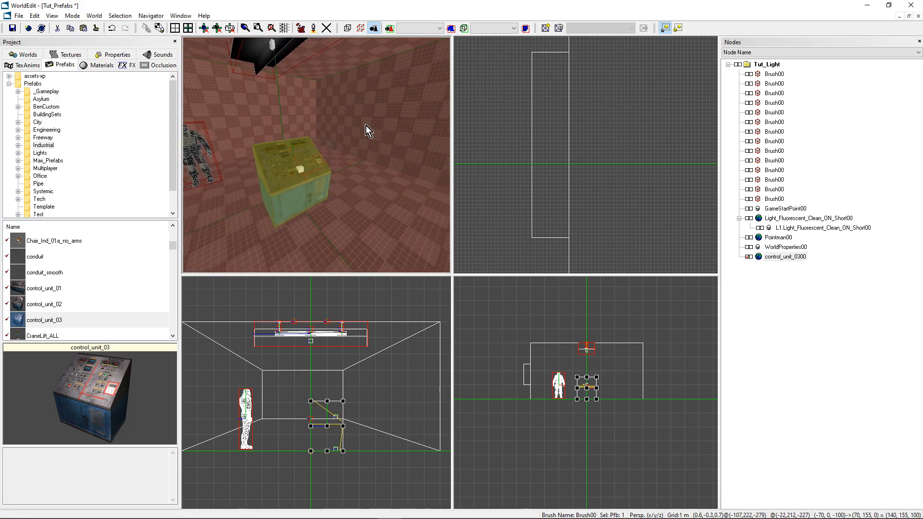
{"action": "key", "text": "b"}
{"action": "left_click", "coordinate": [370, 99]}
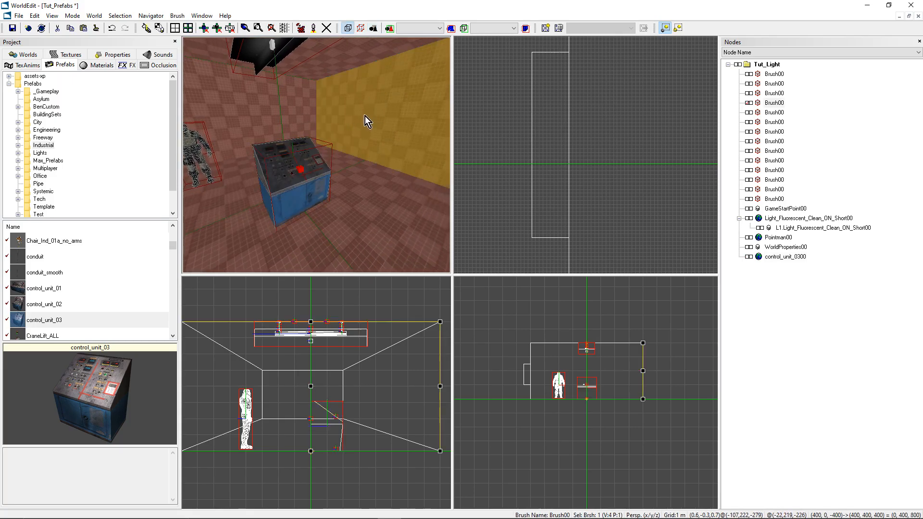
{"action": "key", "text": "m"}
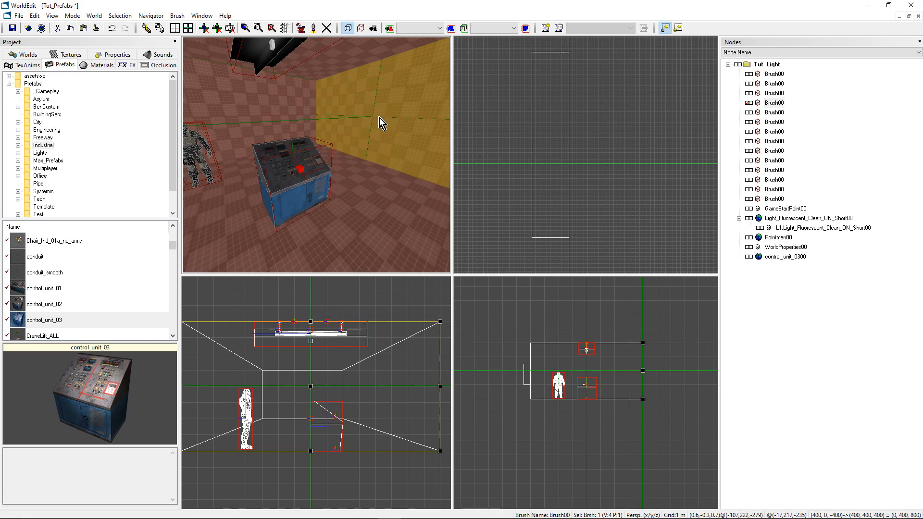
Step: Find the ac_unit prefab in the prefab list and insert it at the marker on the wall
{"action": "left_click", "coordinate": [73, 262]}
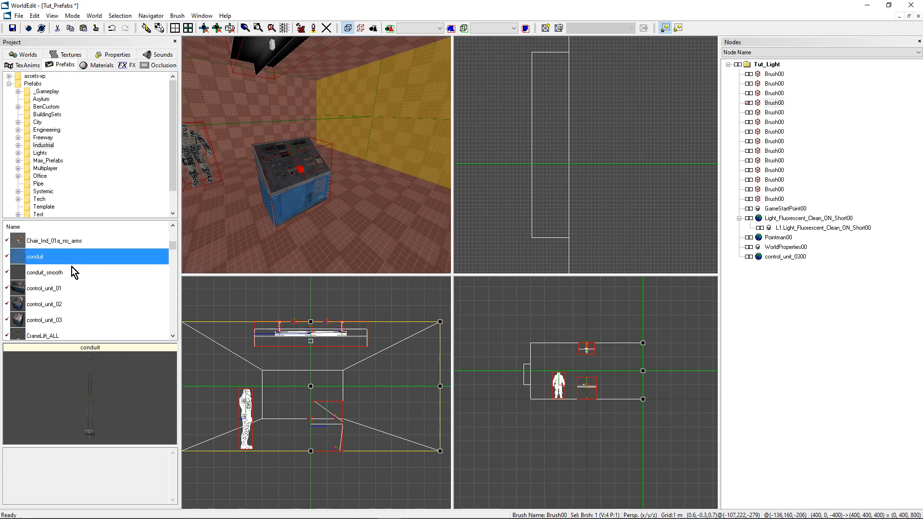
{"action": "scroll", "coordinate": [71, 267], "scroll_direction": "up", "scroll_amount": 2}
{"action": "left_click", "coordinate": [87, 277]}
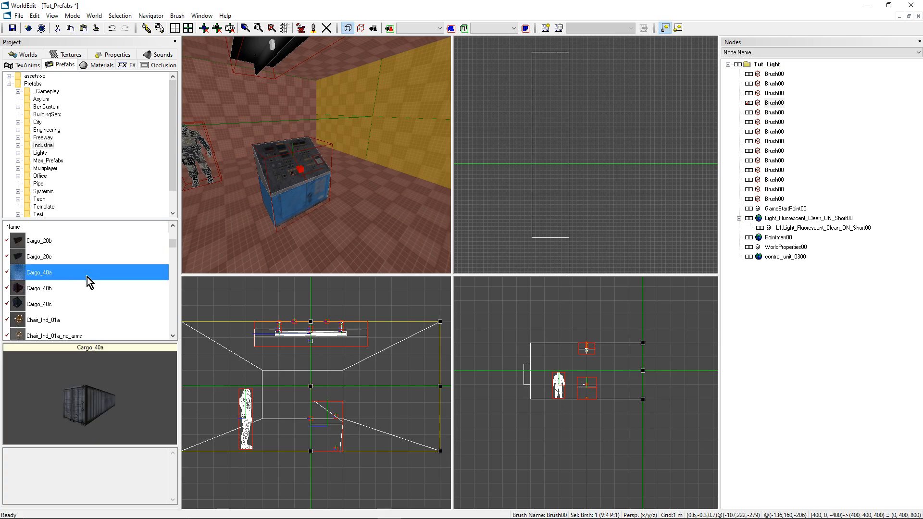
{"action": "key", "text": "Home"}
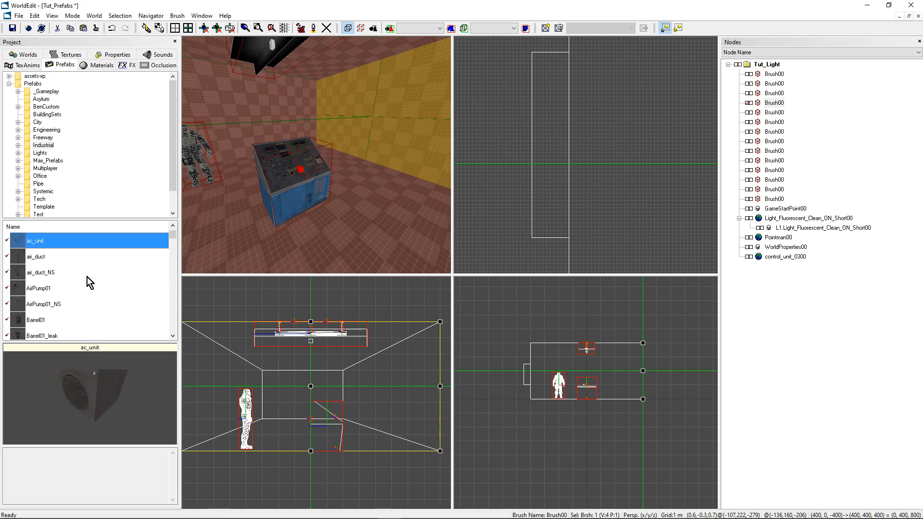
{"action": "double_click", "coordinate": [46, 241]}
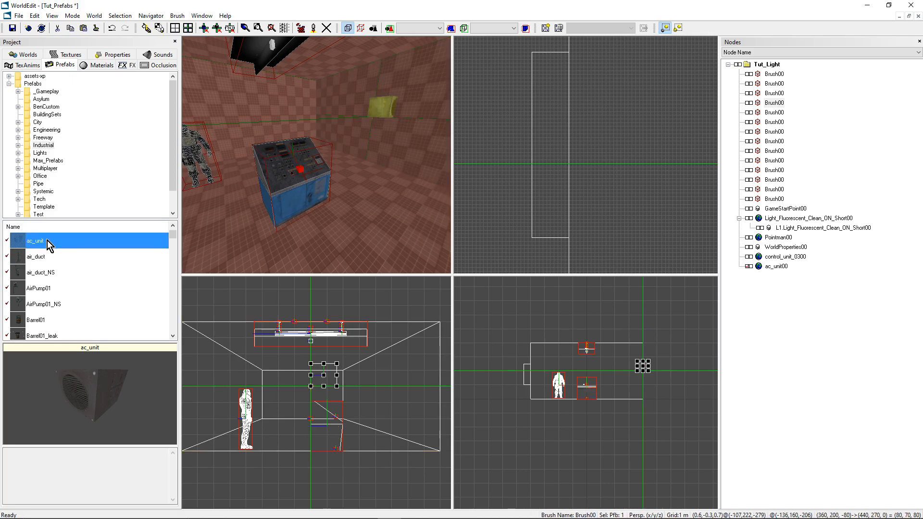
Step: Rotate the AC unit about the marker so its back sits flush against the wall and its fan faces the room
{"action": "scroll", "coordinate": [587, 160], "scroll_direction": "down", "scroll_amount": 4}
{"action": "middle_click_drag", "start_coordinate": [587, 161], "coordinate": [477, 159]}
{"action": "mouse_move", "coordinate": [337, 144]}
{"action": "right_mouse_down"}
{"action": "mouse_move", "coordinate": [399, 144]}
{"action": "mouse_move", "coordinate": [308, 144]}
{"action": "mouse_move", "coordinate": [322, 149]}
{"action": "right_mouse_up"}
{"action": "scroll", "coordinate": [626, 187], "scroll_direction": "up", "scroll_amount": 1}
{"action": "scroll", "coordinate": [531, 179], "scroll_direction": "up", "scroll_amount": 9}
{"action": "middle_click_drag", "start_coordinate": [627, 187], "coordinate": [556, 177]}
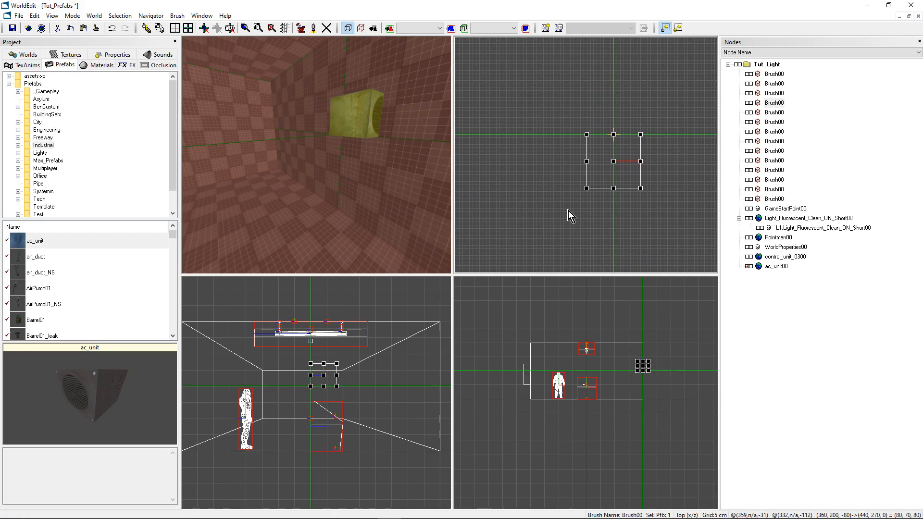
{"action": "key", "text": "ctrl+Left"}
{"action": "key", "text": "ctrl+Right"}
{"action": "key", "text": "ctrl+Right"}
{"action": "key", "text": "ctrl+Right"}
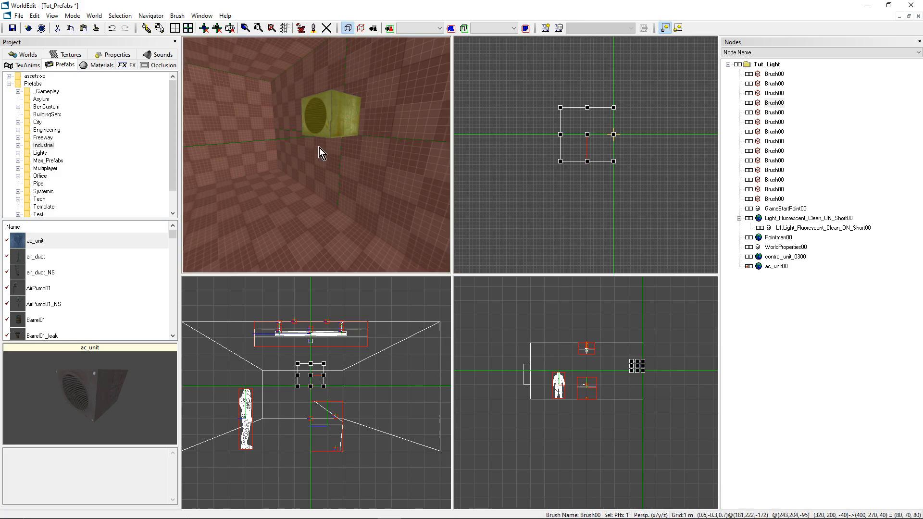
Step: Inspect the AC unit's placement and orientation on the wall in the top and perspective views
{"action": "scroll", "coordinate": [517, 148], "scroll_direction": "up", "scroll_amount": 1}
{"action": "scroll", "coordinate": [580, 135], "scroll_direction": "up", "scroll_amount": 1}
{"action": "middle_click_drag", "start_coordinate": [580, 134], "coordinate": [583, 160]}
{"action": "mouse_move", "coordinate": [607, 201]}
{"action": "left_mouse_down"}
{"action": "mouse_move", "coordinate": [590, 201]}
{"action": "mouse_move", "coordinate": [613, 201]}
{"action": "left_mouse_up"}
{"action": "mouse_move", "coordinate": [586, 156]}
{"action": "left_mouse_down"}
{"action": "mouse_move", "coordinate": [573, 155]}
{"action": "mouse_move", "coordinate": [587, 155]}
{"action": "left_mouse_up"}
{"action": "middle_click_drag", "start_coordinate": [229, 99], "coordinate": [243, 132]}
{"action": "middle_click_drag", "start_coordinate": [323, 169], "coordinate": [328, 162]}
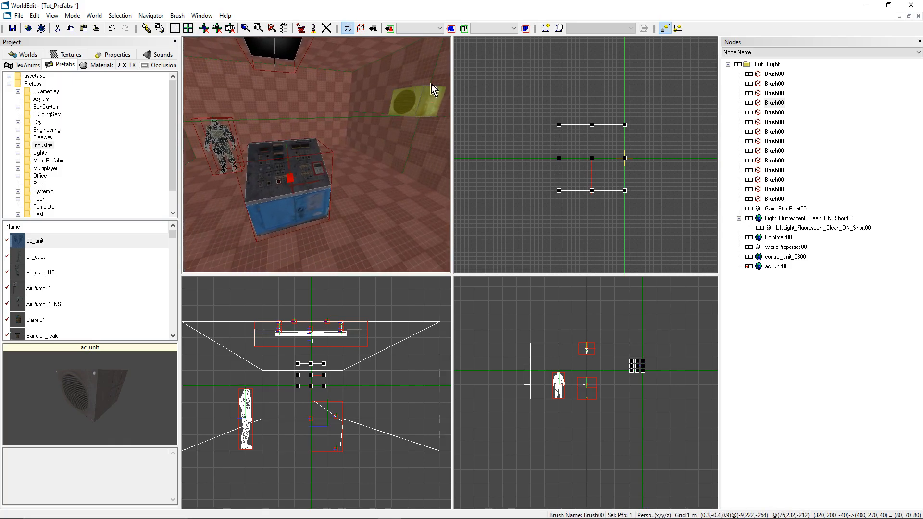
{"action": "middle_click_drag", "start_coordinate": [406, 94], "coordinate": [377, 79]}
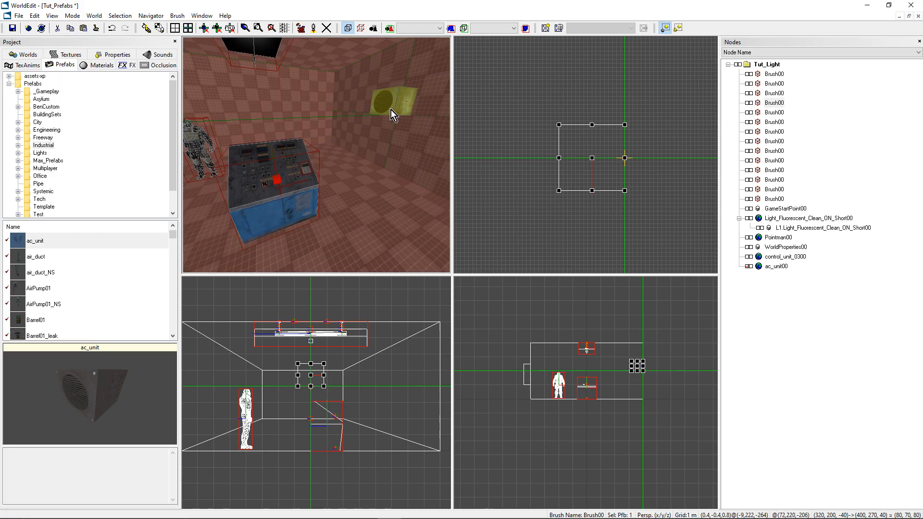
Step: Open the ac_unit prefab from the prefab list as a level for editing
{"action": "left_click", "coordinate": [85, 238]}
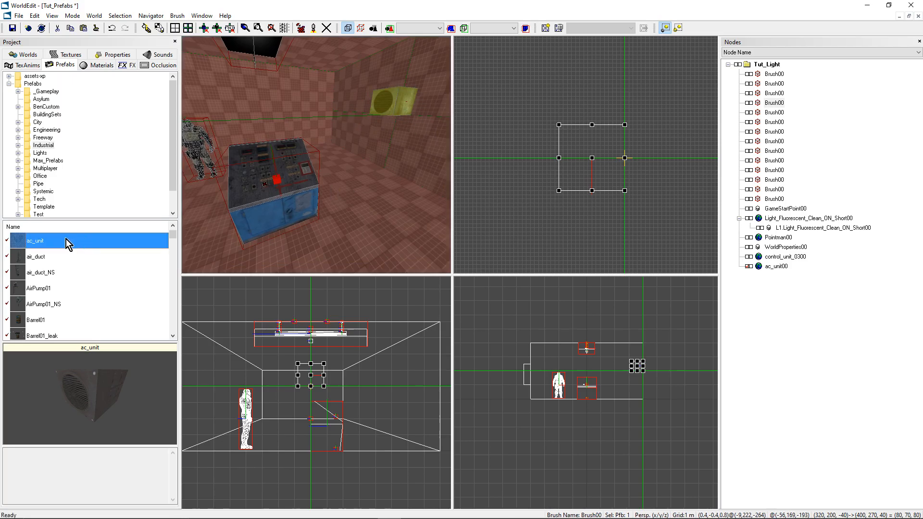
{"action": "right_click", "coordinate": [68, 242]}
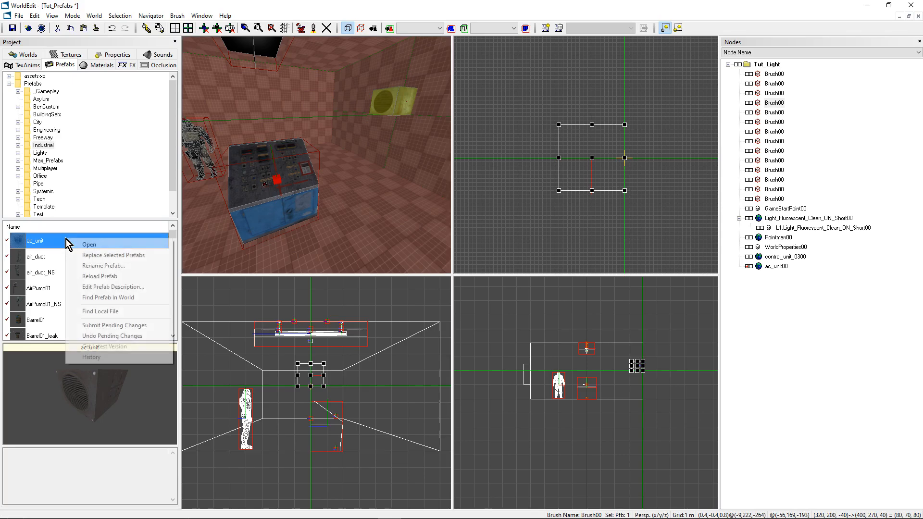
{"action": "left_click", "coordinate": [90, 245]}
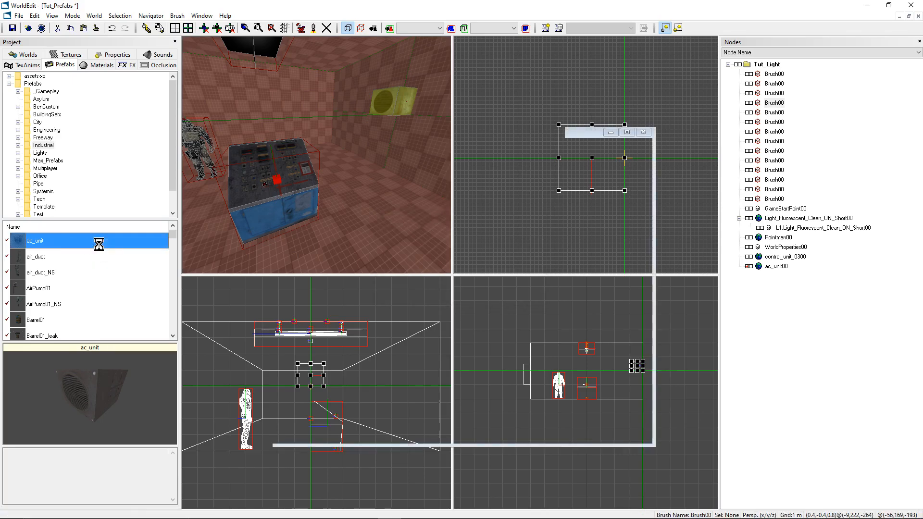
{"action": "middle_click_drag", "start_coordinate": [324, 158], "coordinate": [268, 87]}
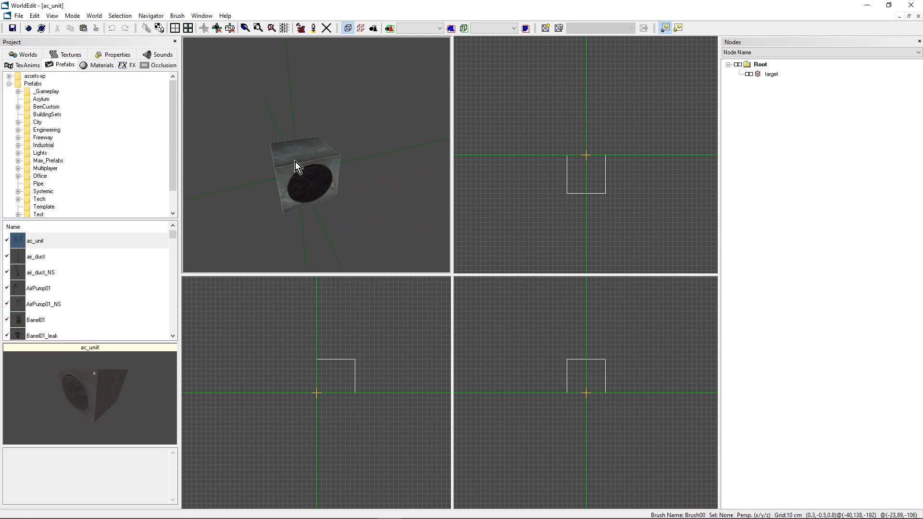
{"action": "middle_click_drag", "start_coordinate": [294, 135], "coordinate": [307, 153]}
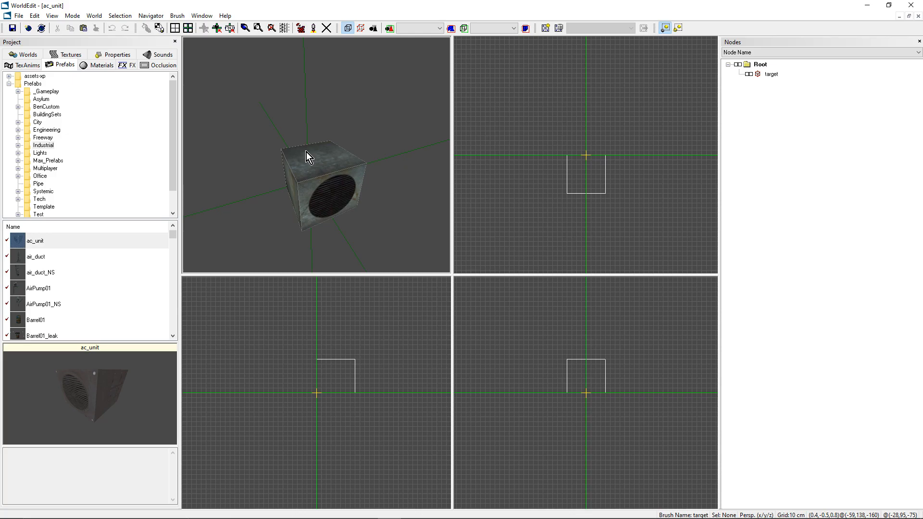
Step: Select the AC unit brush in the prefab and reduce its height to 40
{"action": "left_click", "coordinate": [314, 172]}
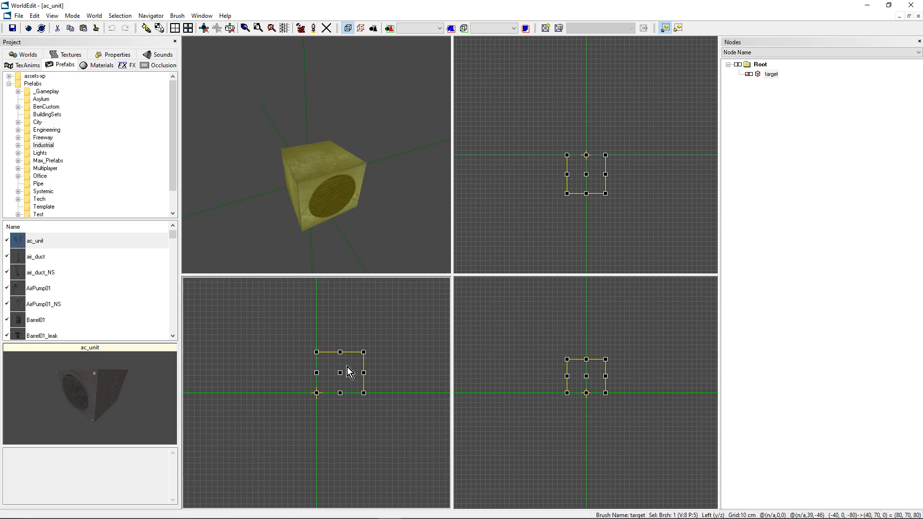
{"action": "mouse_move", "coordinate": [338, 374]}
{"action": "left_mouse_down"}
{"action": "mouse_move", "coordinate": [325, 364]}
{"action": "mouse_move", "coordinate": [352, 348]}
{"action": "mouse_move", "coordinate": [339, 377]}
{"action": "mouse_move", "coordinate": [337, 362]}
{"action": "mouse_move", "coordinate": [343, 370]}
{"action": "left_mouse_up"}
{"action": "right_click_drag", "start_coordinate": [363, 172], "coordinate": [360, 179]}
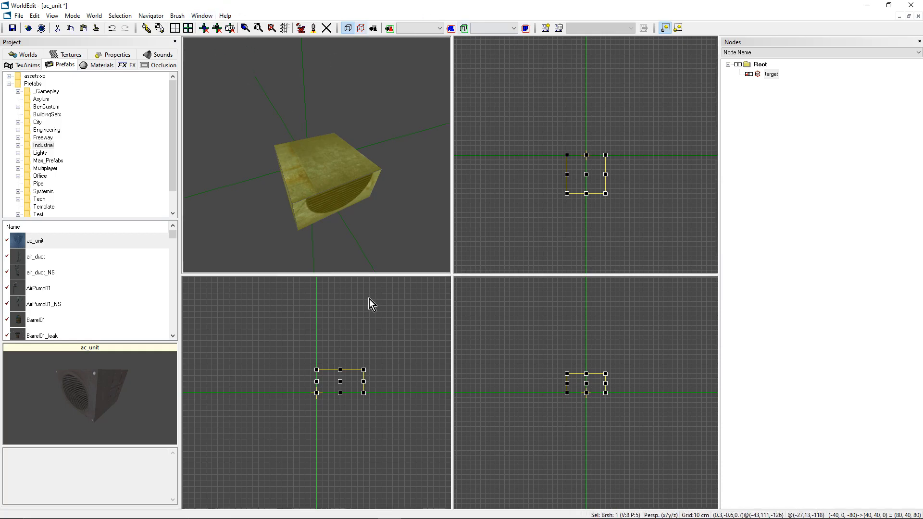
Step: Switch back to the Tut_Prefabs level from the open ac_unit prefab
{"action": "left_click", "coordinate": [201, 16]}
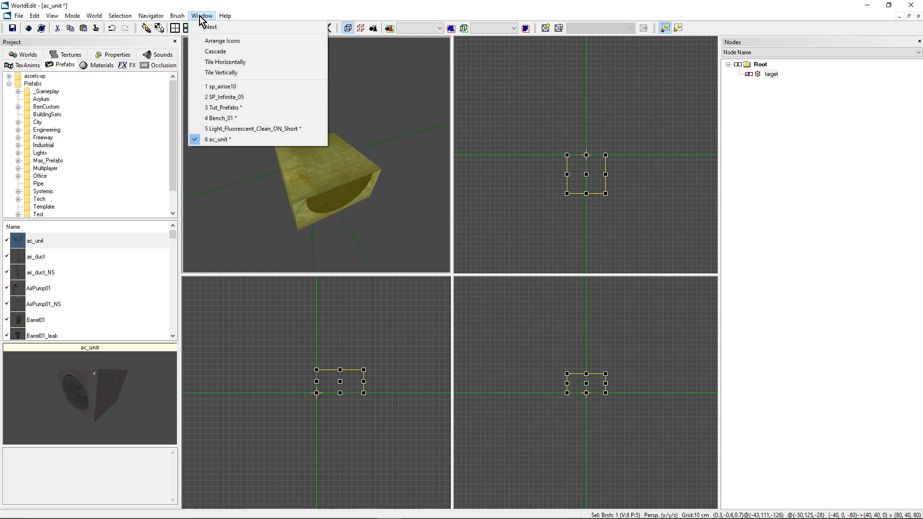
{"action": "left_click", "coordinate": [237, 110]}
{"action": "mouse_move", "coordinate": [338, 186]}
{"action": "right_mouse_down"}
{"action": "mouse_move", "coordinate": [298, 180]}
{"action": "mouse_move", "coordinate": [338, 186]}
{"action": "right_mouse_up"}
{"action": "right_click_drag", "start_coordinate": [316, 156], "coordinate": [316, 155]}
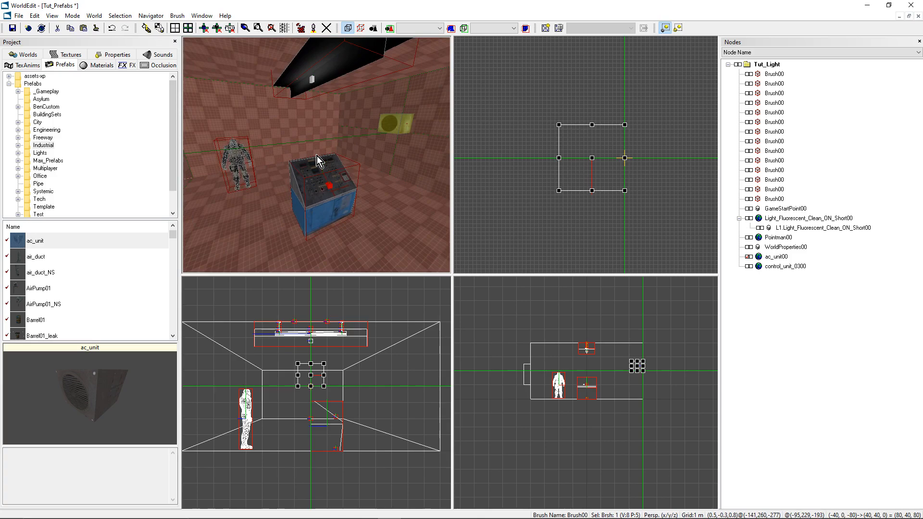
{"action": "right_click_drag", "start_coordinate": [316, 156], "coordinate": [357, 118]}
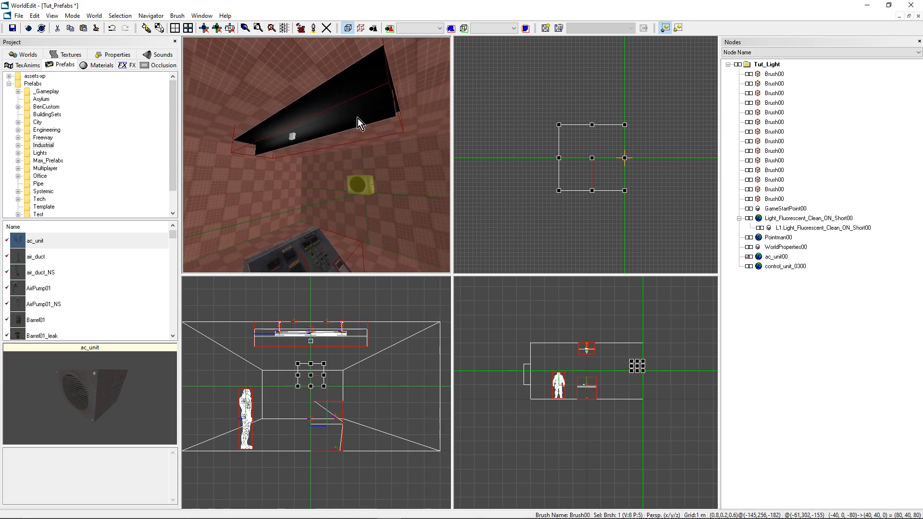
Step: Select the light object attached to the fluorescent ceiling fixture in object mode and examine its name and properties
{"action": "left_click", "coordinate": [292, 138]}
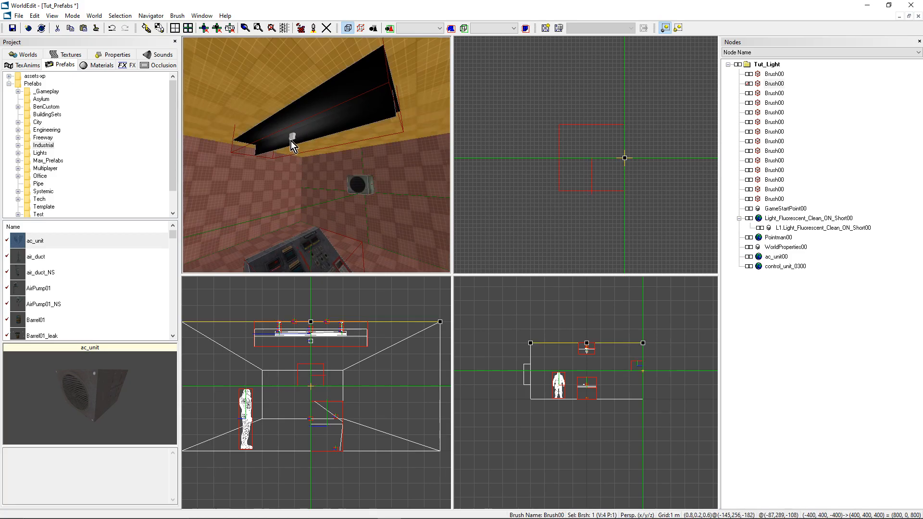
{"action": "key", "text": "o"}
{"action": "left_click", "coordinate": [292, 139]}
{"action": "middle_click_drag", "start_coordinate": [307, 134], "coordinate": [113, 140]}
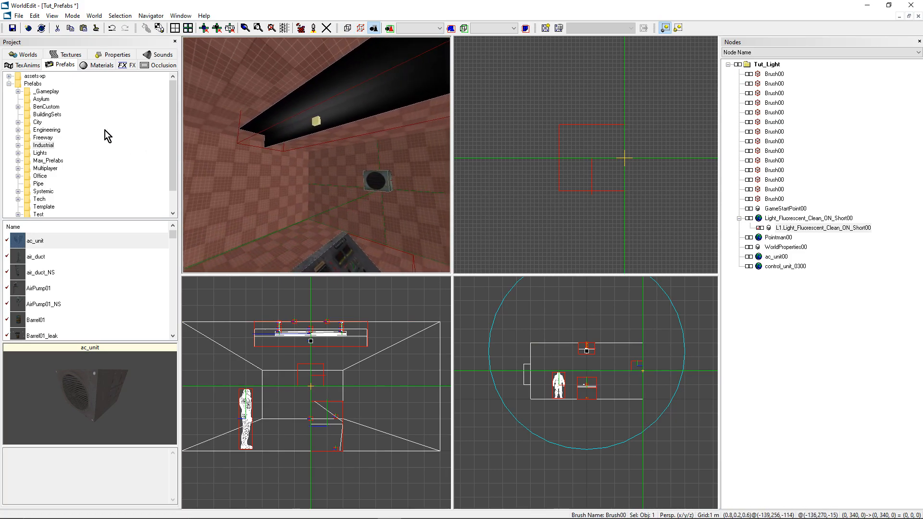
{"action": "left_click", "coordinate": [117, 55]}
{"action": "left_click_drag", "start_coordinate": [113, 92], "coordinate": [78, 93]}
{"action": "left_click", "coordinate": [123, 93]}
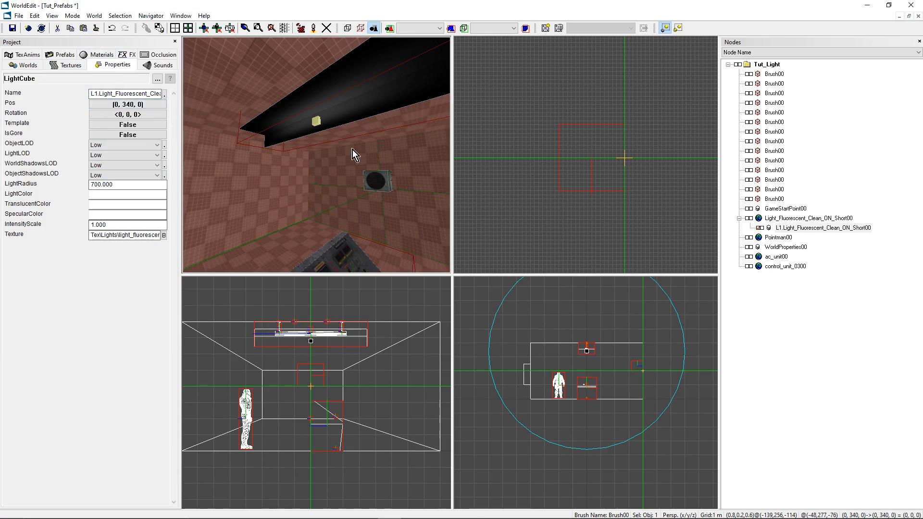
Step: Select the fluorescent ceiling fixture and locate its source prefab in the project's prefab list
{"action": "left_click", "coordinate": [335, 129]}
{"action": "mouse_move", "coordinate": [334, 129]}
{"action": "middle_mouse_down"}
{"action": "mouse_move", "coordinate": [310, 130]}
{"action": "mouse_move", "coordinate": [341, 129]}
{"action": "middle_mouse_up"}
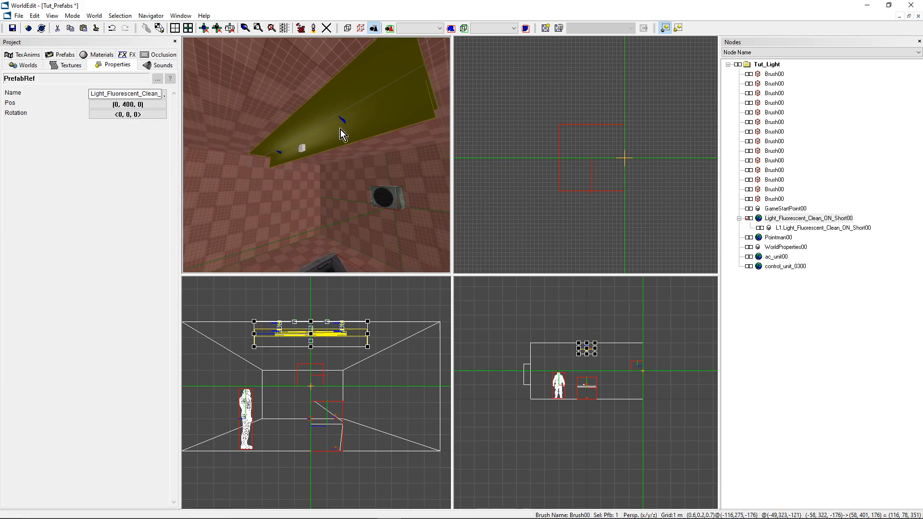
{"action": "right_click", "coordinate": [313, 142]}
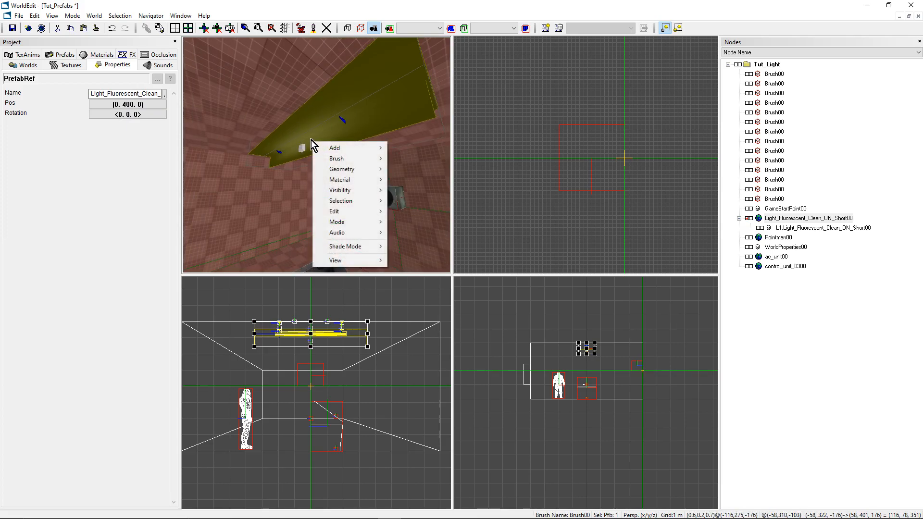
{"action": "mouse_move", "coordinate": [345, 201]}
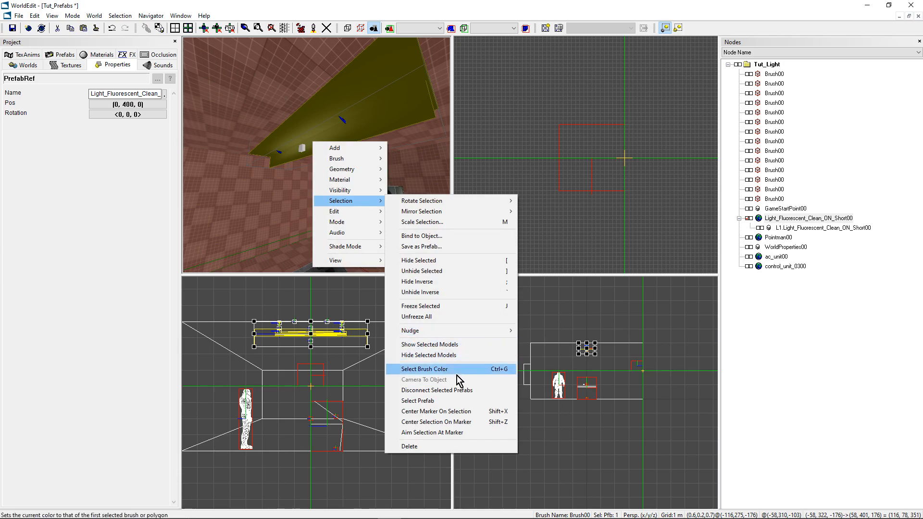
{"action": "left_click", "coordinate": [438, 402]}
{"action": "left_click", "coordinate": [54, 55]}
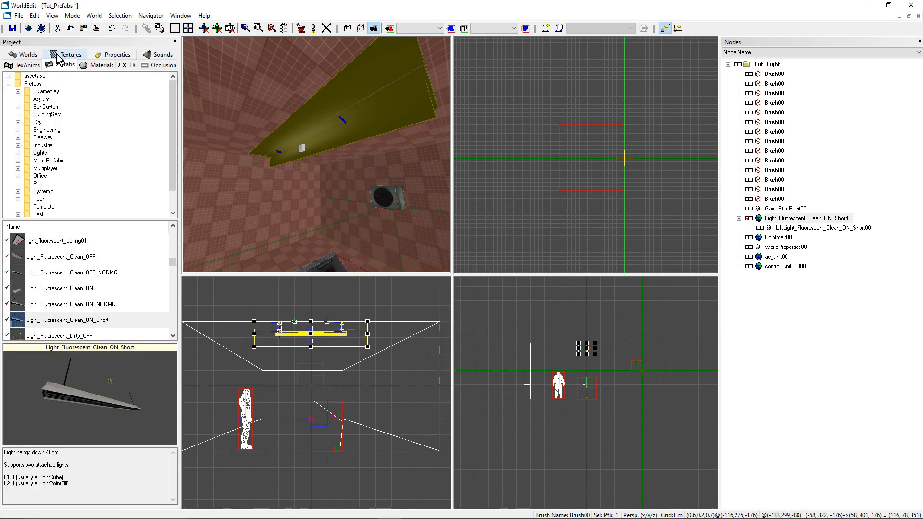
Step: Open the Light_Fluorescent_Clean_ON_Short prefab for editing
{"action": "left_click", "coordinate": [85, 321]}
{"action": "right_click", "coordinate": [85, 321]}
{"action": "left_click", "coordinate": [105, 327]}
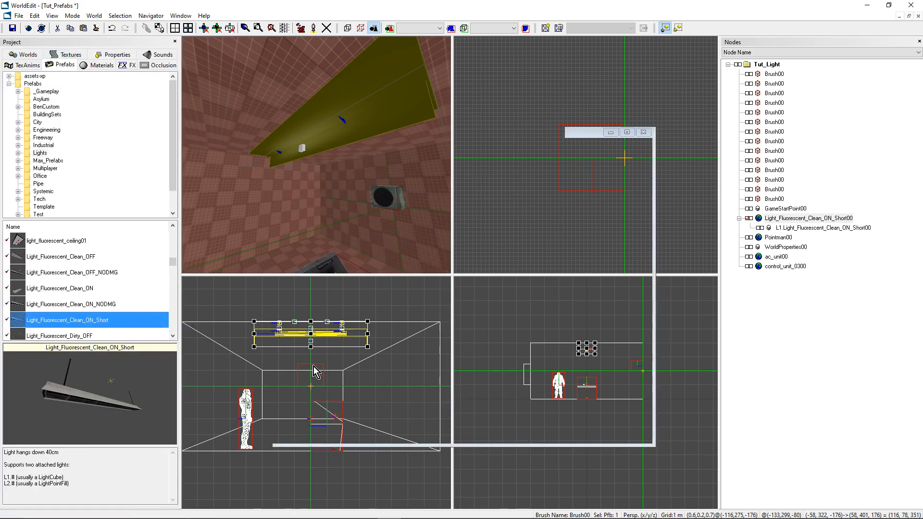
{"action": "middle_click_drag", "start_coordinate": [312, 186], "coordinate": [338, 180]}
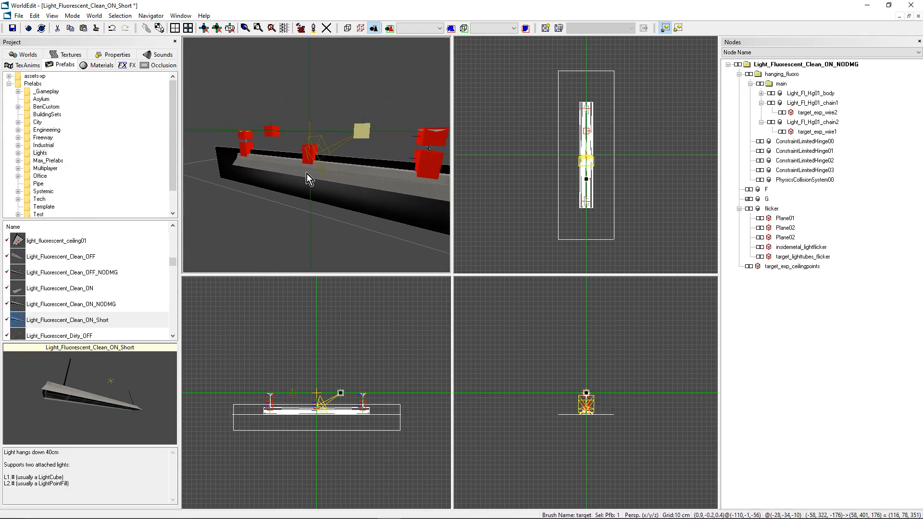
Step: Select group G in the fluorescent light prefab and examine the object names listed in its properties
{"action": "left_click", "coordinate": [748, 199]}
{"action": "left_click", "coordinate": [748, 199]}
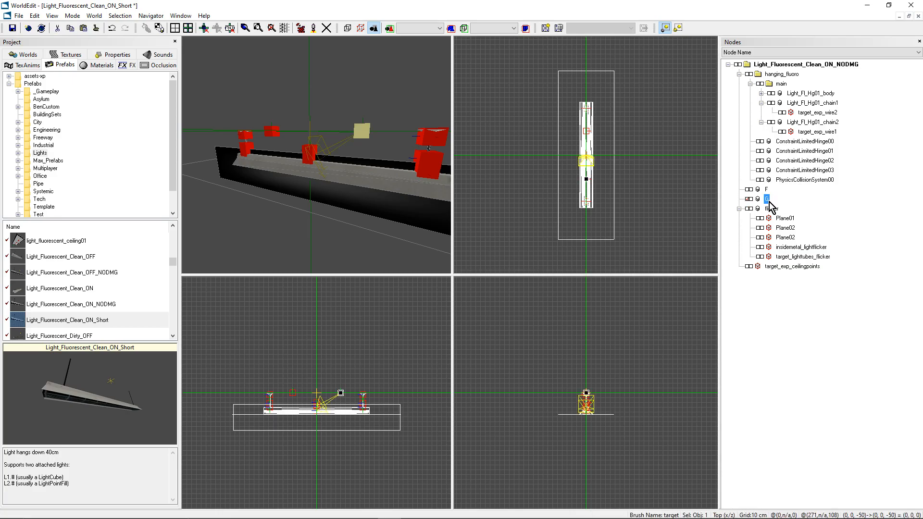
{"action": "left_click", "coordinate": [101, 56]}
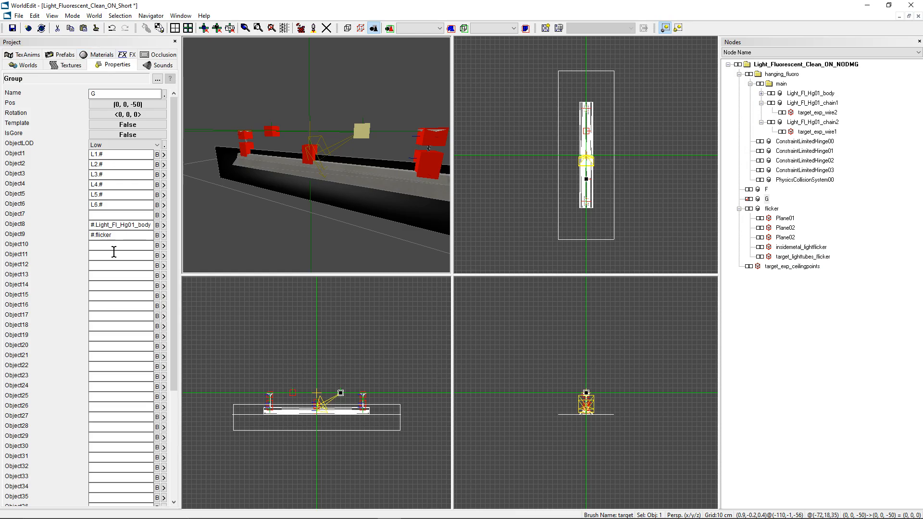
{"action": "mouse_move", "coordinate": [100, 224]}
{"action": "left_mouse_down"}
{"action": "mouse_move", "coordinate": [138, 224]}
{"action": "mouse_move", "coordinate": [89, 234]}
{"action": "mouse_move", "coordinate": [95, 225]}
{"action": "left_mouse_up"}
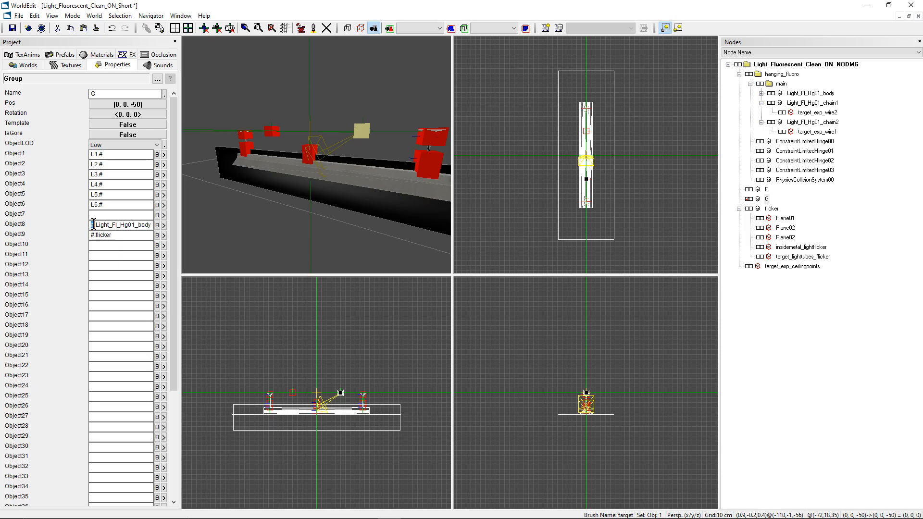
{"action": "left_click", "coordinate": [90, 226]}
{"action": "left_click_drag", "start_coordinate": [121, 224], "coordinate": [134, 229]}
{"action": "left_click", "coordinate": [128, 235]}
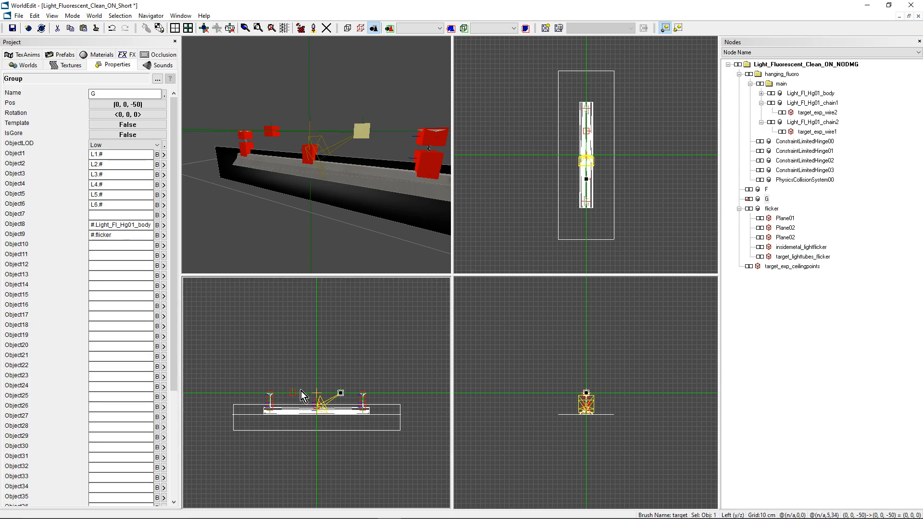
Step: Switch back to the Tut_Prefabs level and view the room with the ceiling fixture
{"action": "left_click", "coordinate": [180, 15]}
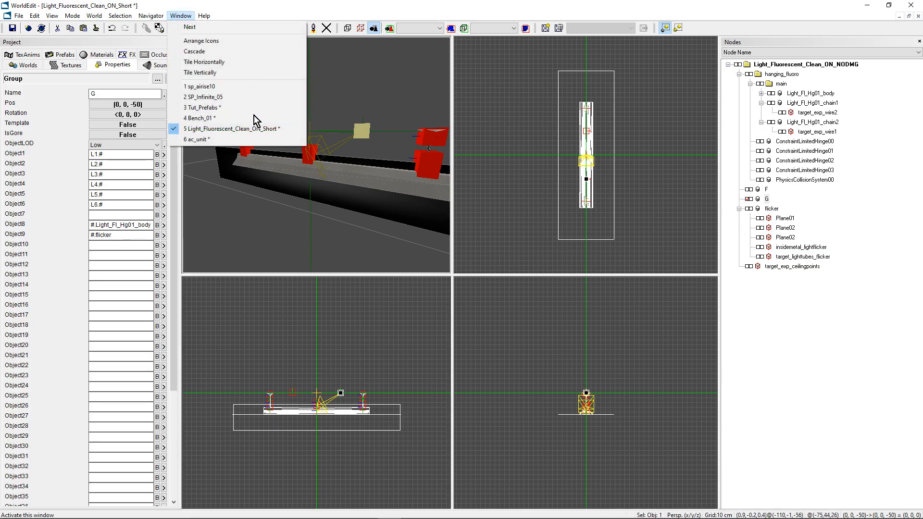
{"action": "left_click", "coordinate": [210, 109]}
{"action": "mouse_move", "coordinate": [332, 240]}
{"action": "middle_mouse_down"}
{"action": "mouse_move", "coordinate": [324, 136]}
{"action": "mouse_move", "coordinate": [313, 165]}
{"action": "middle_mouse_up"}
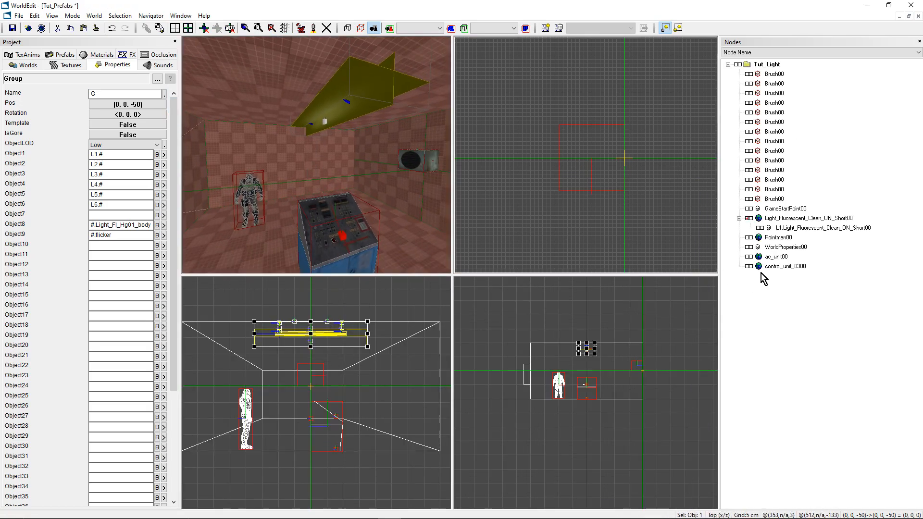
{"action": "left_click", "coordinate": [756, 247]}
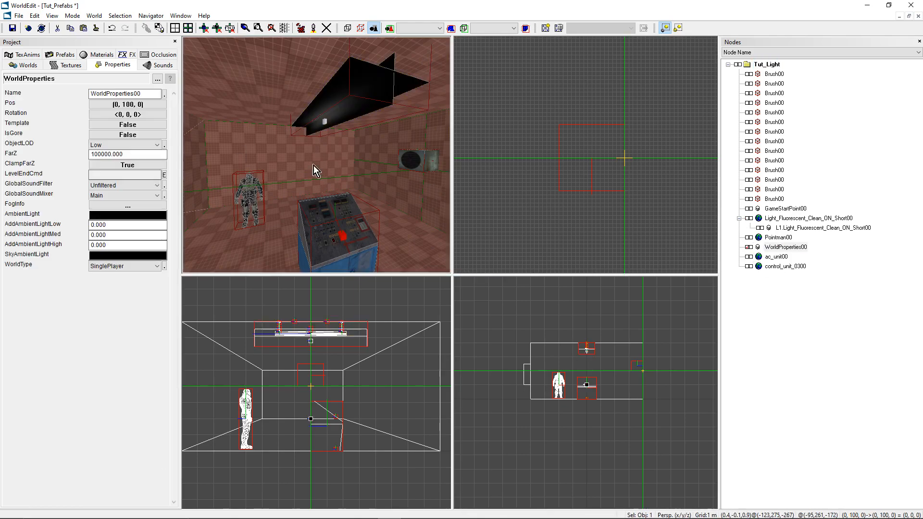
{"action": "left_click", "coordinate": [164, 175]}
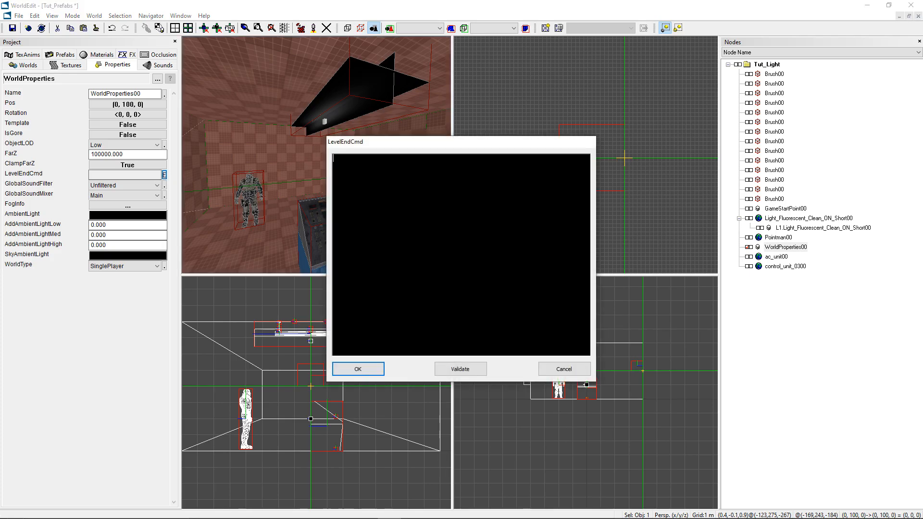
{"action": "type", "text": "m"}
{"action": "key", "text": "BackSpace"}
{"action": "left_click", "coordinate": [560, 370]}
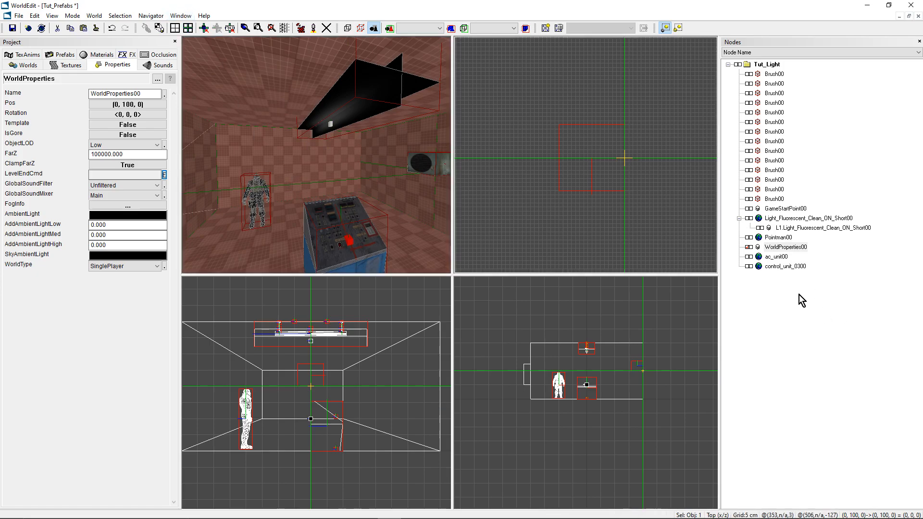
Step: Try out the level-end command "msg Light_Fluorescent_Clean_ON_Short00.G ON" in WorldProperties00 using the fixture's copied name, and discard it
{"action": "left_click", "coordinate": [798, 219]}
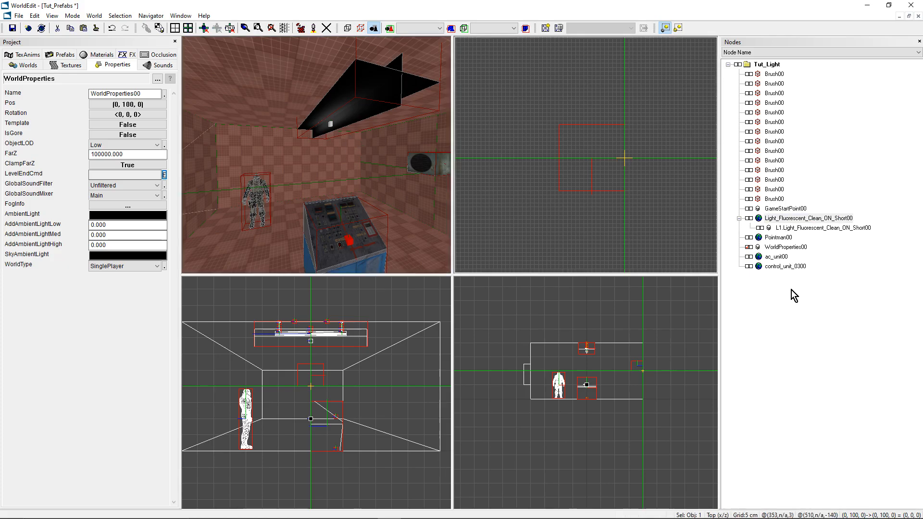
{"action": "left_click", "coordinate": [780, 247]}
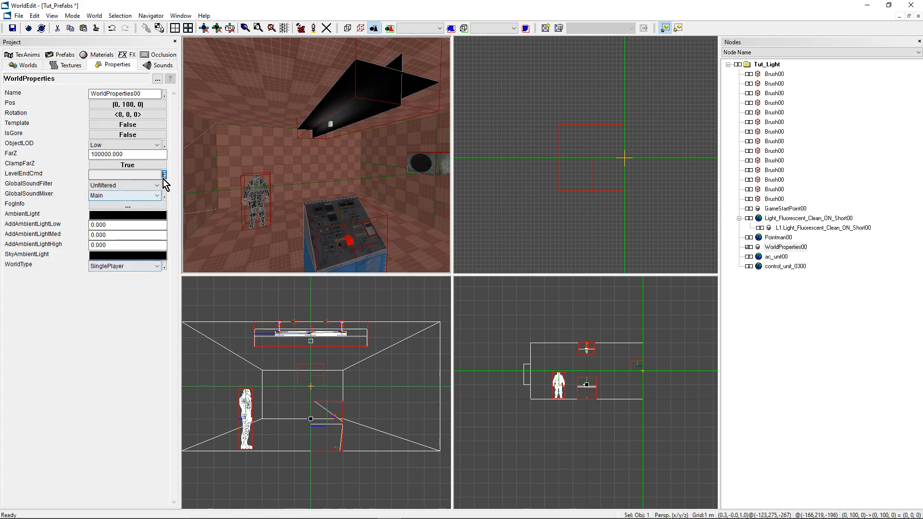
{"action": "left_click", "coordinate": [164, 174]}
{"action": "type", "text": "msg"}
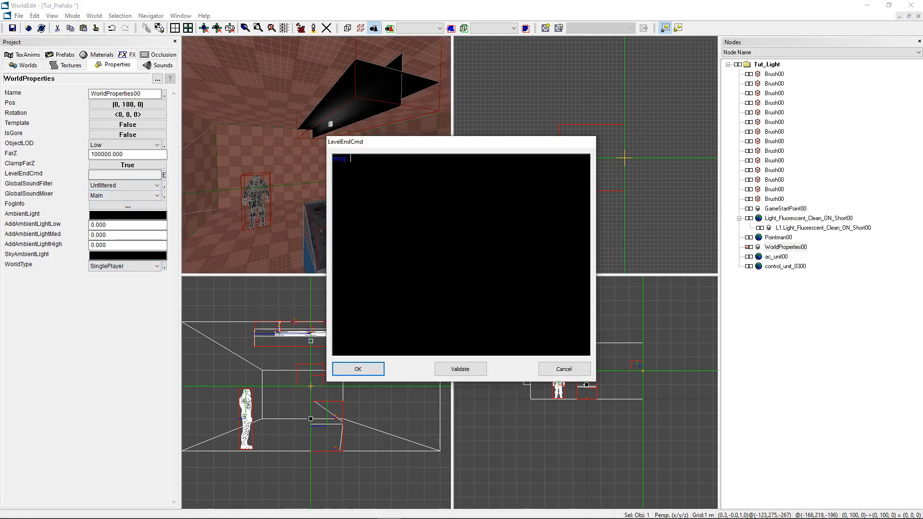
{"action": "key", "text": "ctrl+v"}
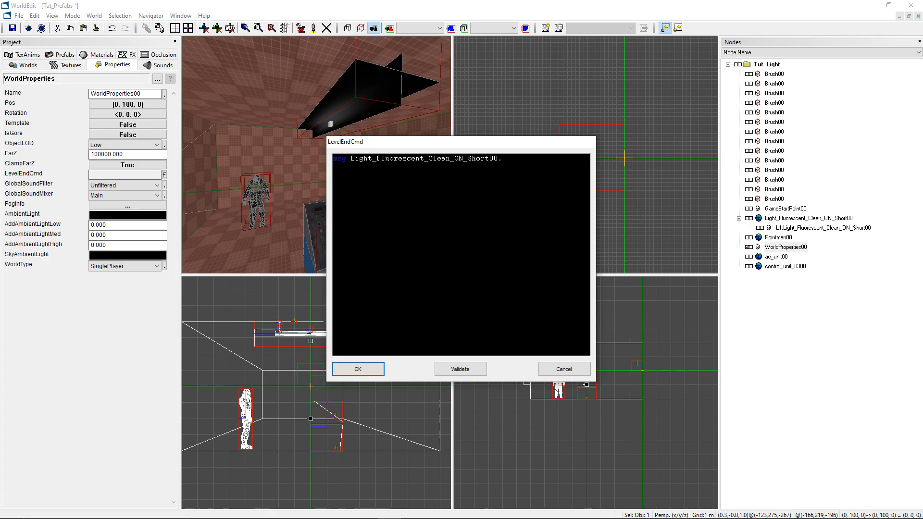
{"action": "type", "text": "G ON"}
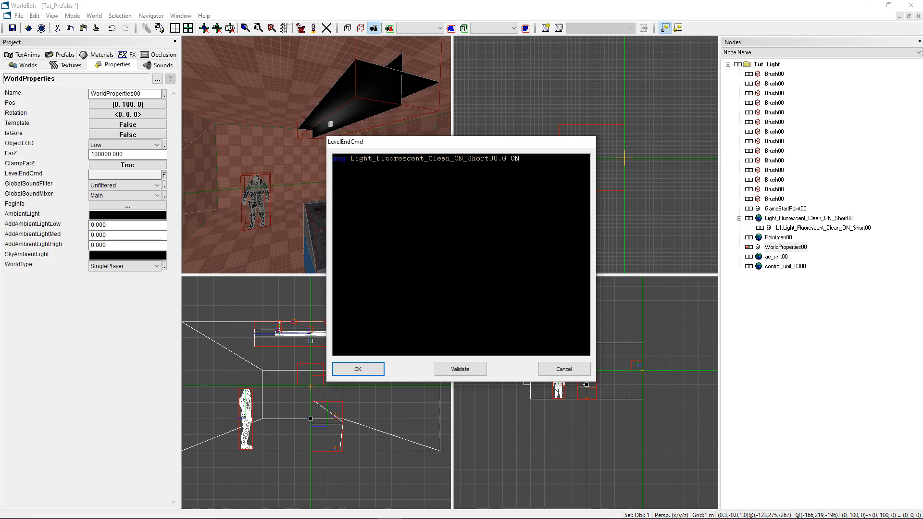
{"action": "left_click", "coordinate": [571, 372]}
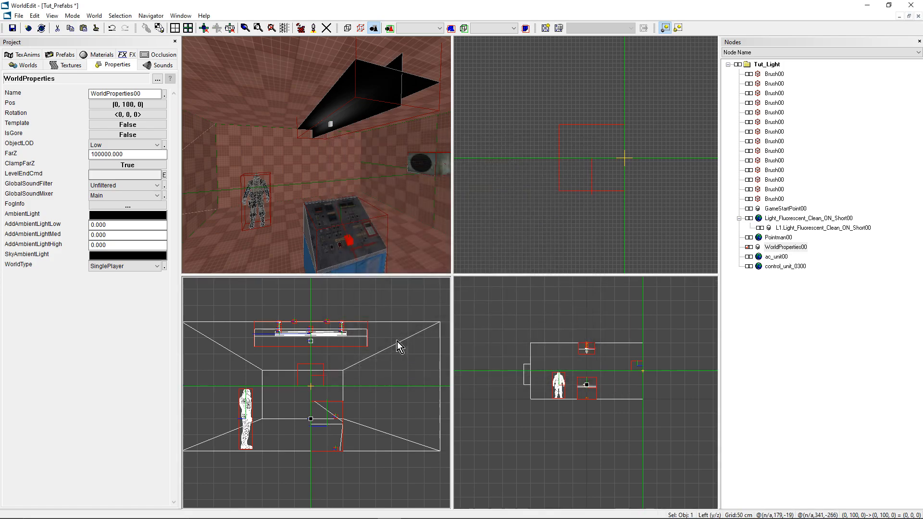
Step: Select the light cube attached to the ceiling fixture and examine its properties
{"action": "right_click_drag", "start_coordinate": [331, 127], "coordinate": [340, 126]}
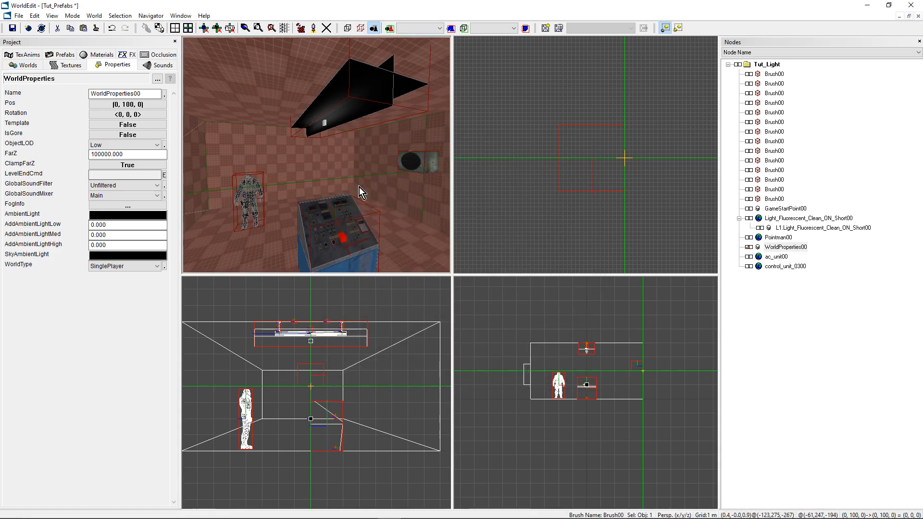
{"action": "right_click_drag", "start_coordinate": [315, 134], "coordinate": [333, 144]}
{"action": "left_click", "coordinate": [333, 148]}
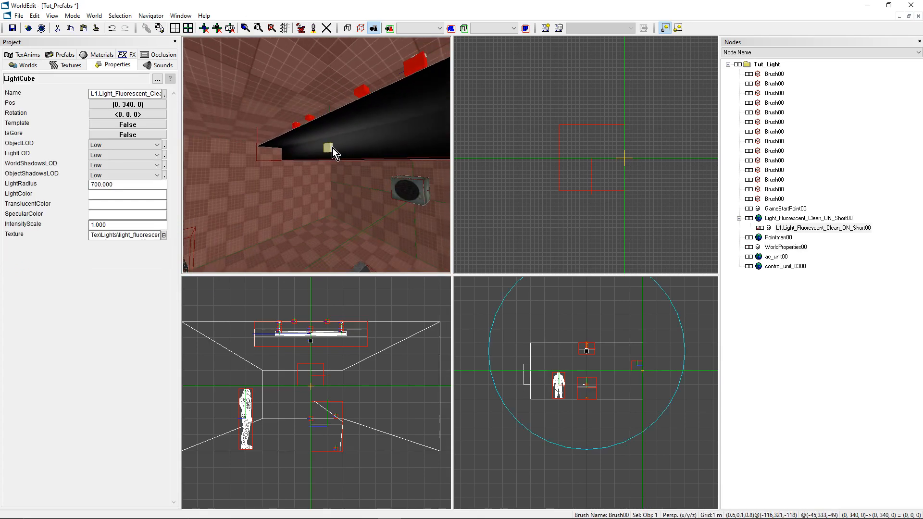
{"action": "right_click_drag", "start_coordinate": [366, 195], "coordinate": [339, 143]}
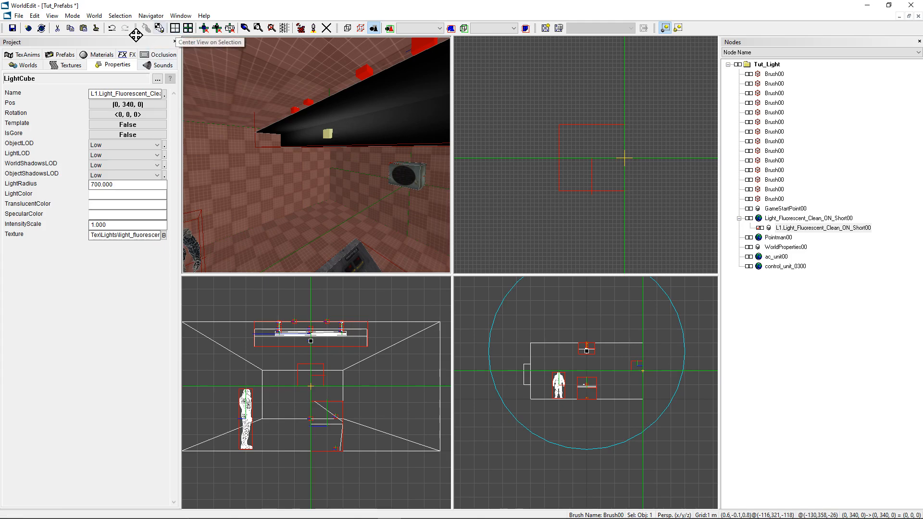
Step: Switch to the open Light_Fluorescent_Clean_ON_Short prefab and select its G group
{"action": "left_click", "coordinate": [177, 17]}
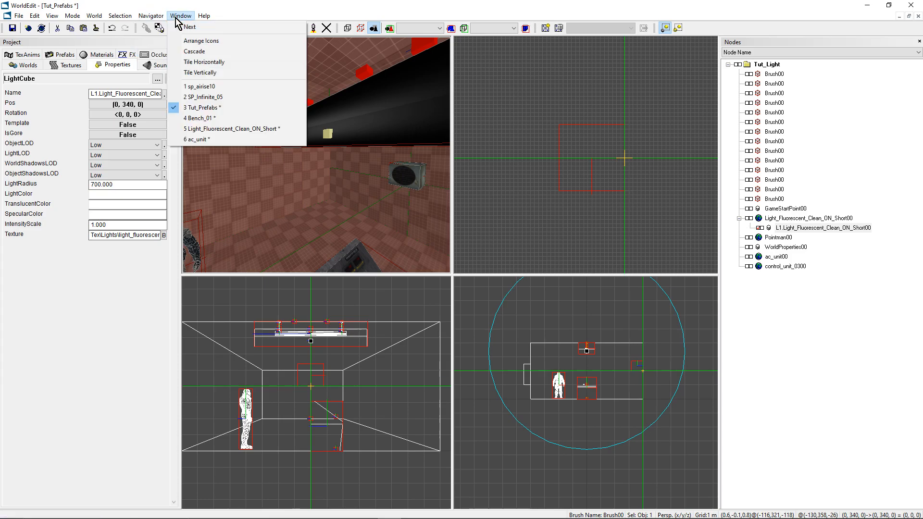
{"action": "left_click", "coordinate": [221, 129]}
{"action": "mouse_move", "coordinate": [348, 164]}
{"action": "middle_mouse_down"}
{"action": "mouse_move", "coordinate": [380, 161]}
{"action": "mouse_move", "coordinate": [348, 165]}
{"action": "middle_mouse_up"}
{"action": "left_click", "coordinate": [757, 199]}
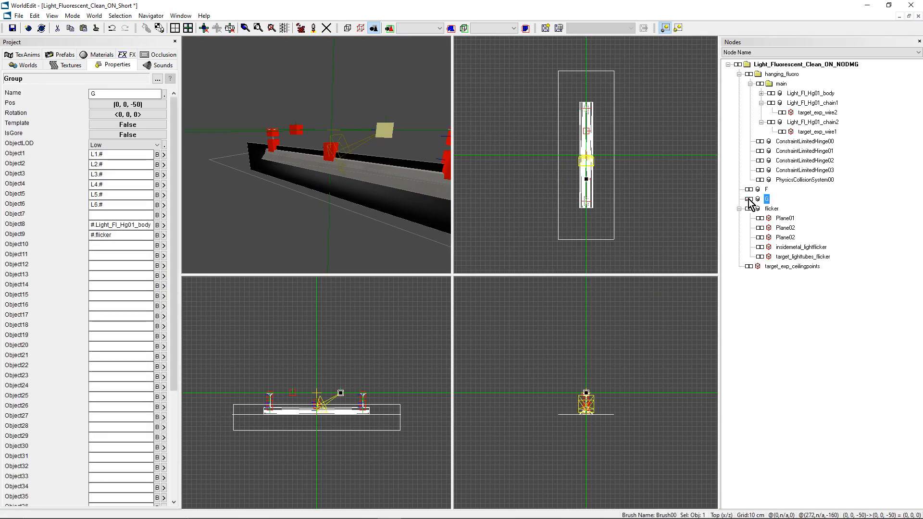
Step: Examine group G's Object1 to Object3 entries, checking the prefix and wildcard parts of the light name in Object1
{"action": "double_click", "coordinate": [109, 155]}
{"action": "double_click", "coordinate": [103, 165]}
{"action": "left_click", "coordinate": [114, 175]}
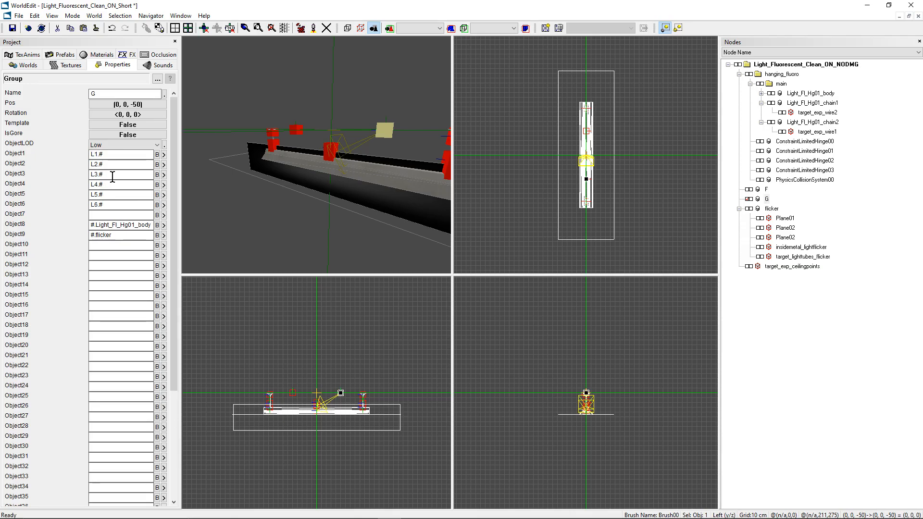
{"action": "double_click", "coordinate": [92, 154]}
{"action": "left_click", "coordinate": [103, 154]}
{"action": "left_click_drag", "start_coordinate": [99, 155], "coordinate": [111, 155]}
{"action": "left_click", "coordinate": [111, 154]}
{"action": "middle_click_drag", "start_coordinate": [315, 199], "coordinate": [310, 200]}
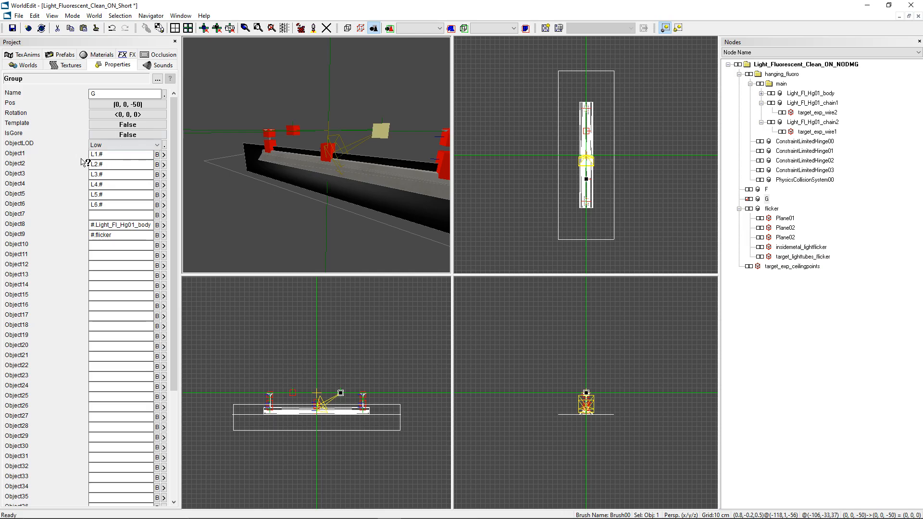
Step: Return to the Tut_Prefabs level and examine the full name of the fixture's attached light cube
{"action": "left_click", "coordinate": [181, 15]}
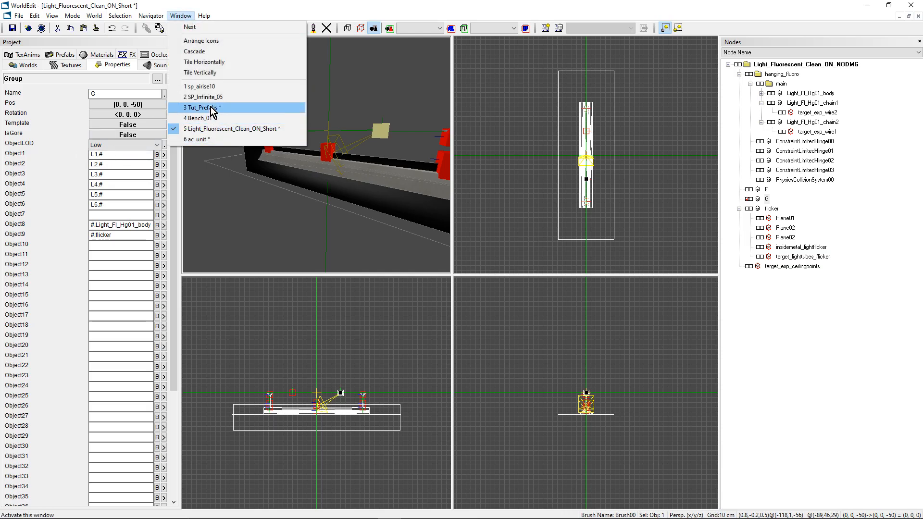
{"action": "left_click", "coordinate": [229, 107]}
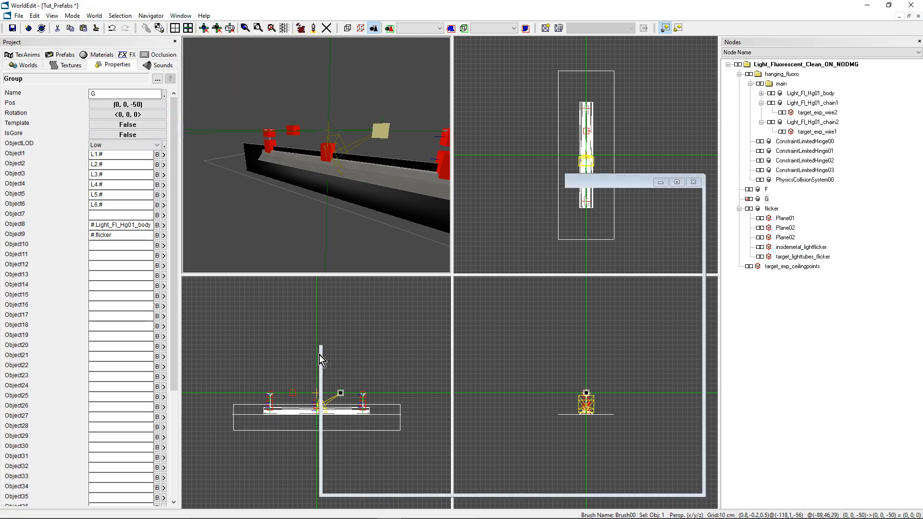
{"action": "left_click", "coordinate": [328, 136]}
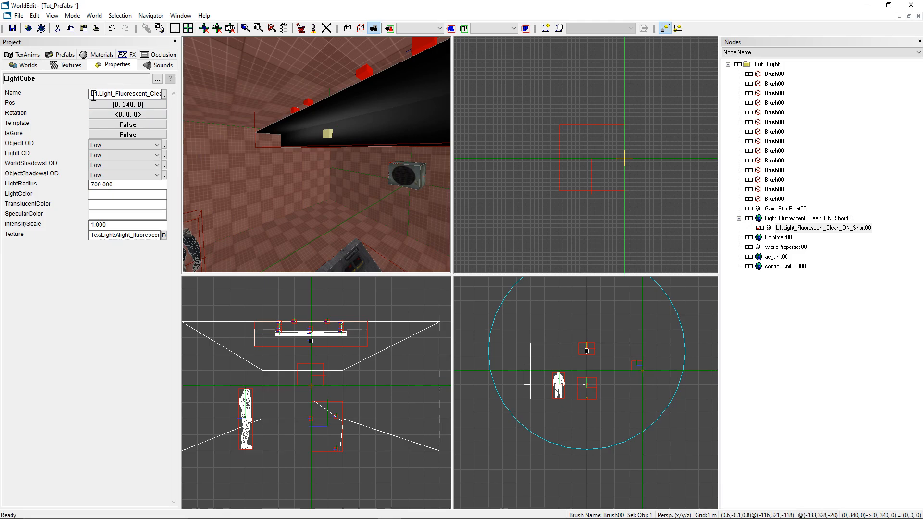
{"action": "left_click_drag", "start_coordinate": [90, 94], "coordinate": [174, 96]}
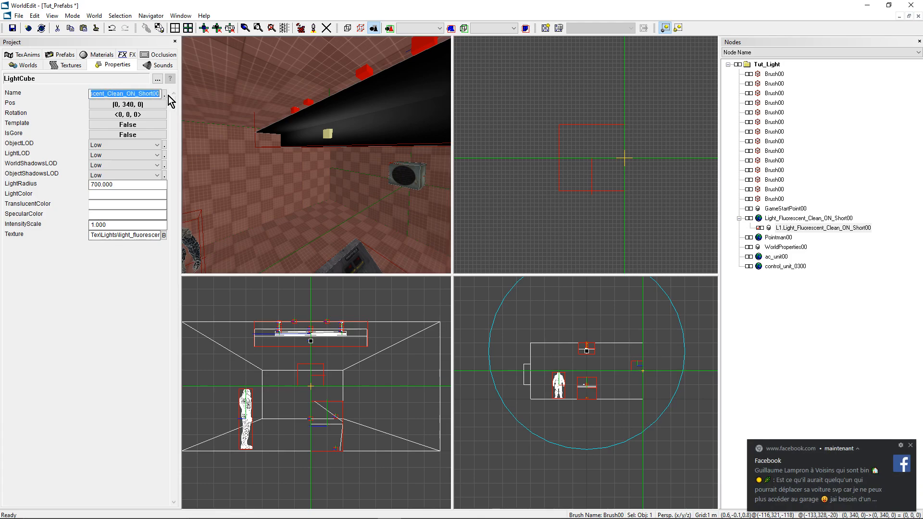
{"action": "left_click", "coordinate": [139, 92]}
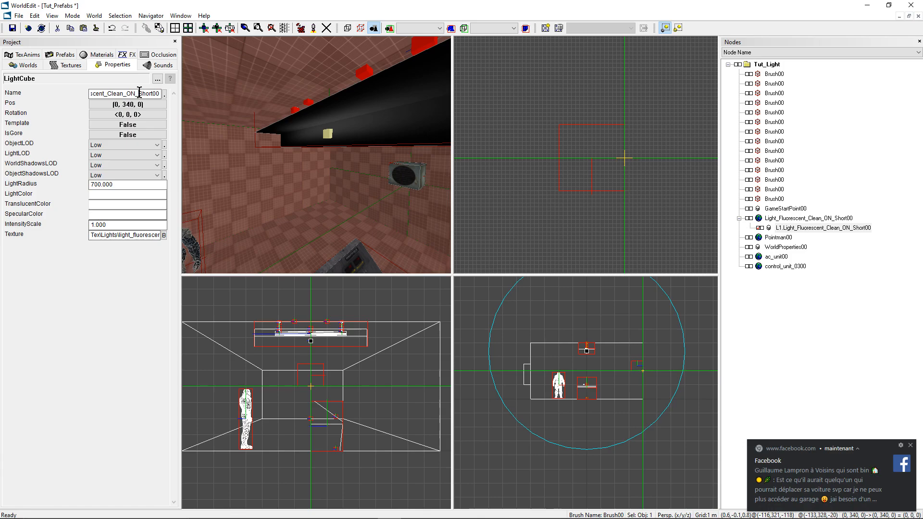
Step: Place the marker at the upper inner corner of the rectangular opening in the room's wall
{"action": "right_click_drag", "start_coordinate": [368, 129], "coordinate": [360, 182]}
{"action": "scroll", "coordinate": [649, 177], "scroll_direction": "down", "scroll_amount": 8}
{"action": "right_click_drag", "start_coordinate": [650, 176], "coordinate": [711, 177]}
{"action": "scroll", "coordinate": [586, 83], "scroll_direction": "up", "scroll_amount": 6}
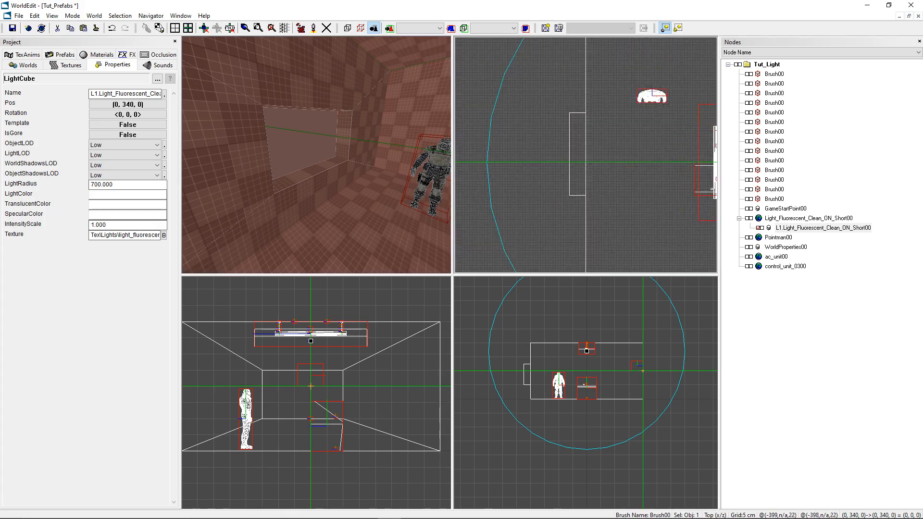
{"action": "left_click", "coordinate": [586, 77]}
{"action": "left_click", "coordinate": [273, 371]}
{"action": "right_click_drag", "start_coordinate": [379, 158], "coordinate": [394, 146]}
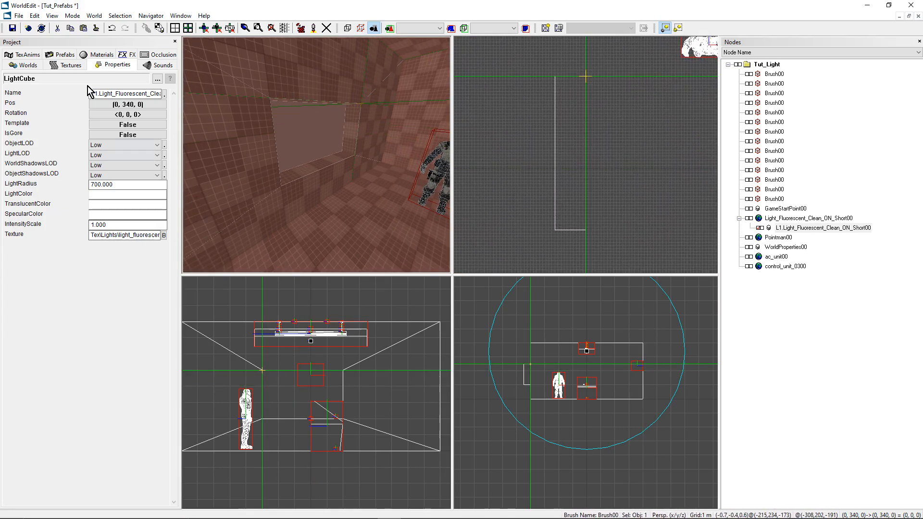
Step: Find the Window_08 prefab in the Industrial prefab folder and place it at the marker by the wall opening
{"action": "left_click", "coordinate": [62, 54]}
{"action": "left_click", "coordinate": [73, 273]}
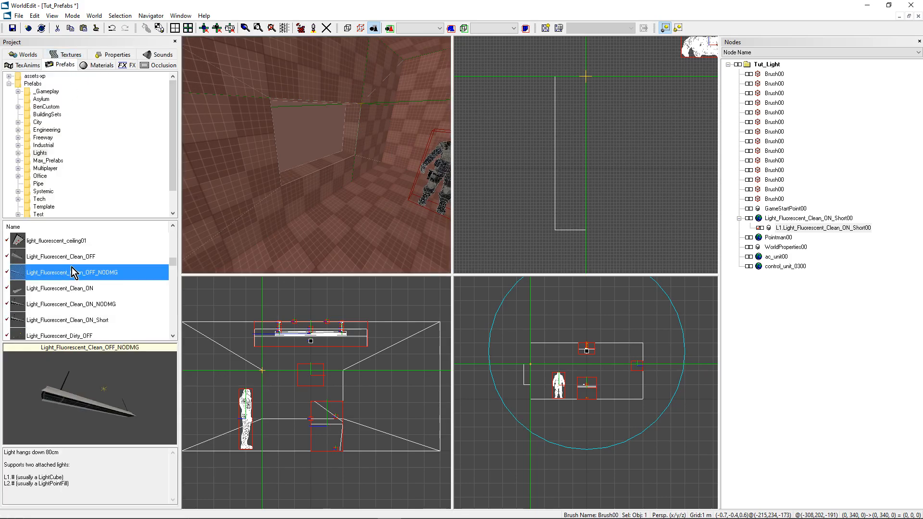
{"action": "left_click", "coordinate": [45, 146]}
{"action": "left_click", "coordinate": [67, 273]}
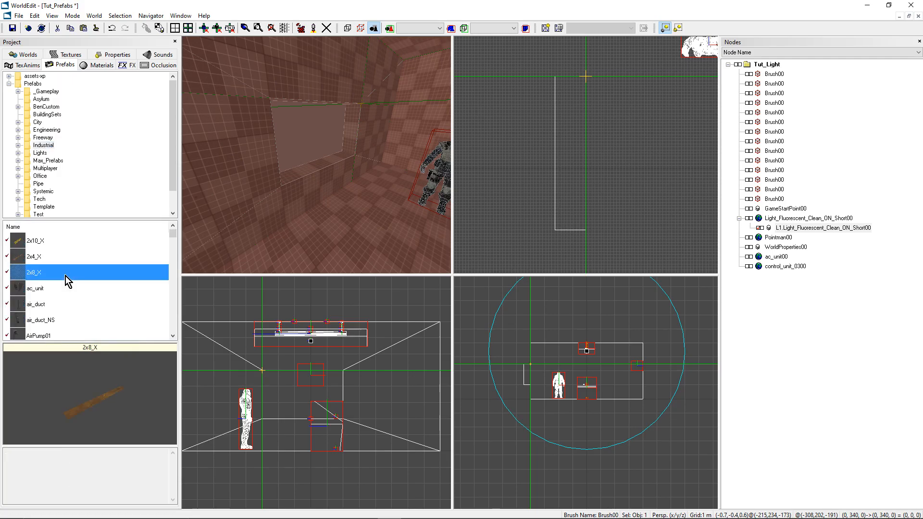
{"action": "key", "text": "w"}
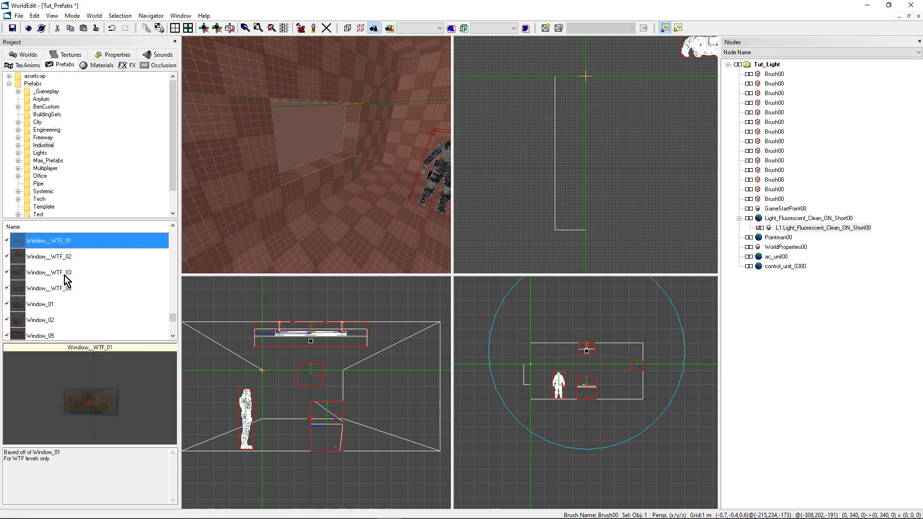
{"action": "scroll", "coordinate": [67, 284], "scroll_direction": "down", "scroll_amount": 1}
{"action": "left_click", "coordinate": [67, 307]}
{"action": "key", "text": "Down"}
{"action": "key", "text": "Down"}
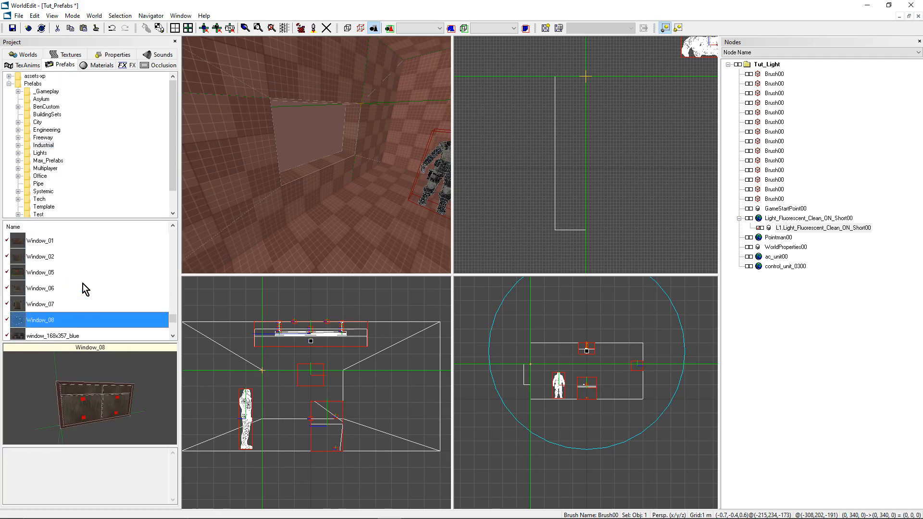
{"action": "left_click_drag", "start_coordinate": [52, 320], "coordinate": [262, 425]}
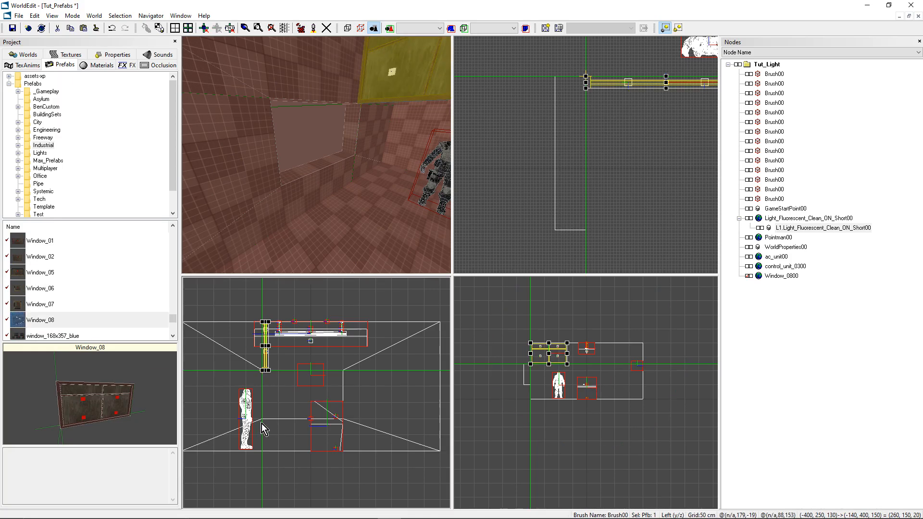
{"action": "right_click_drag", "start_coordinate": [308, 148], "coordinate": [308, 148]}
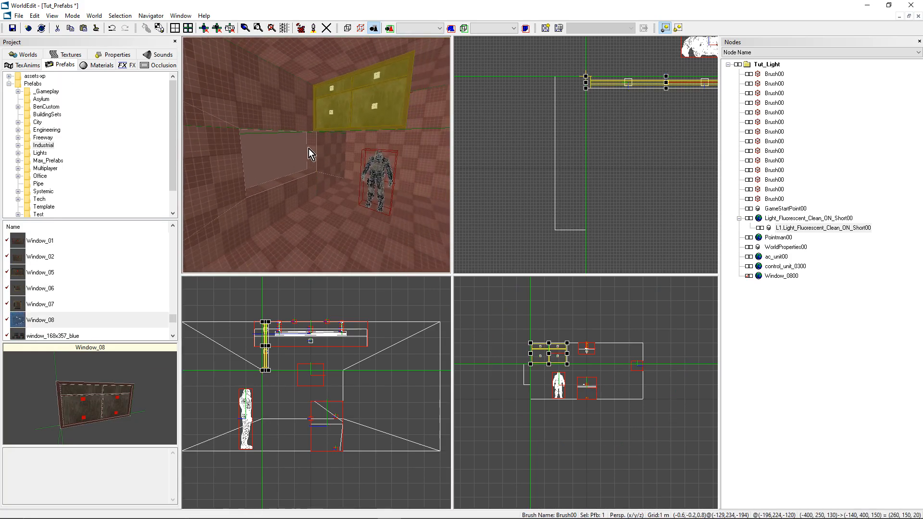
Step: Rotate the Window_08 prefab 90 degrees in plan so it runs along the wall with the opening, and keep the window selected
{"action": "scroll", "coordinate": [664, 116], "scroll_direction": "down", "scroll_amount": 2}
{"action": "key", "text": "r"}
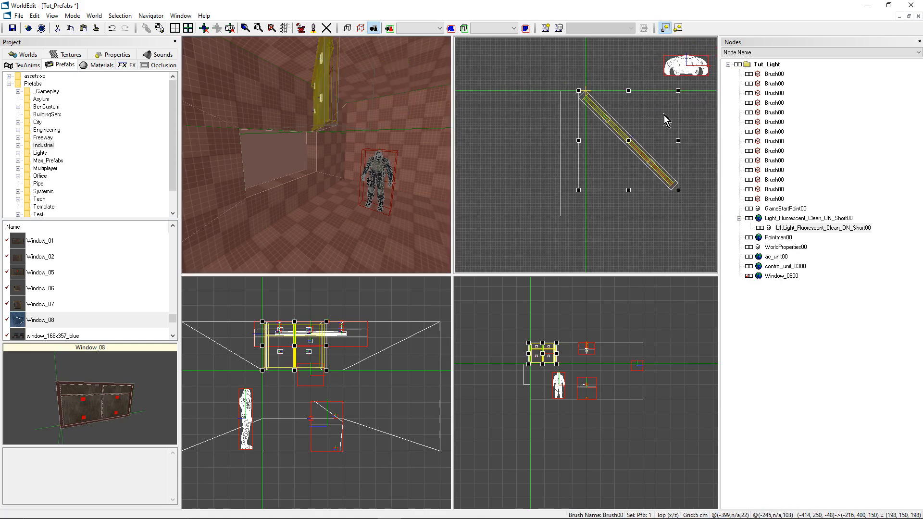
{"action": "right_click", "coordinate": [651, 112]}
{"action": "left_click", "coordinate": [574, 345]}
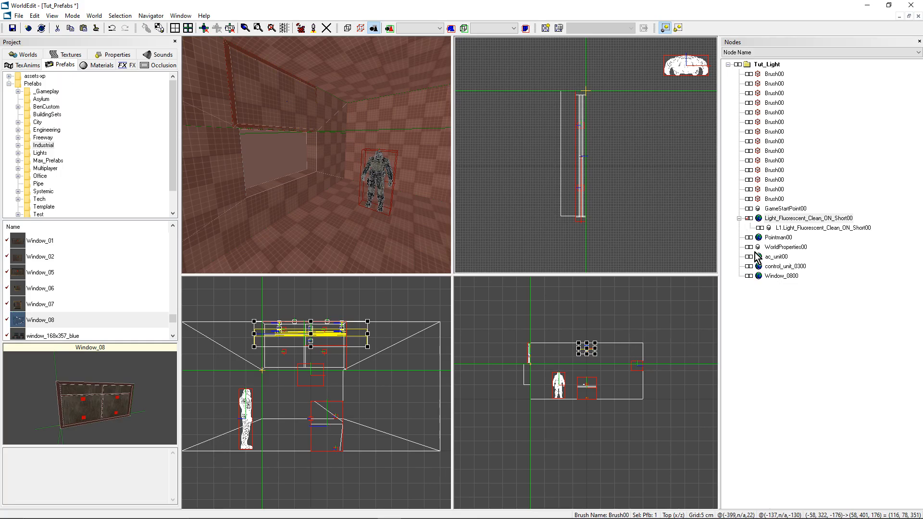
{"action": "left_click", "coordinate": [759, 275]}
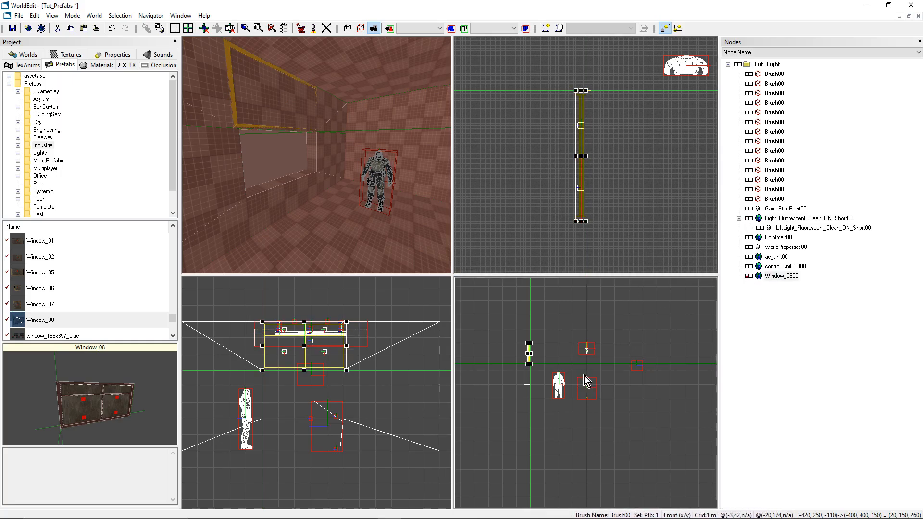
Step: Lower the window prefab 150 cm in total to the height of the wall opening, reducing the grid spacing to 50 cm
{"action": "key", "text": "Down"}
{"action": "key", "text": "Down"}
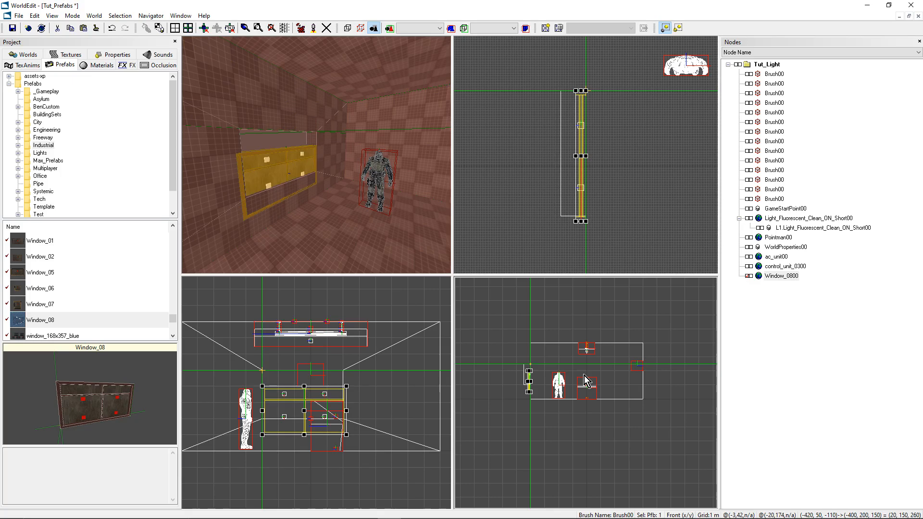
{"action": "key", "text": "minus"}
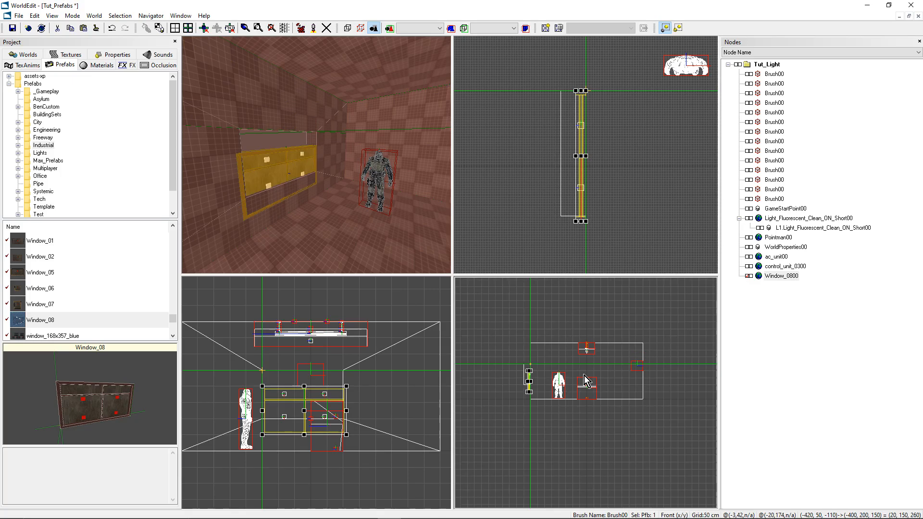
{"action": "key", "text": "Up"}
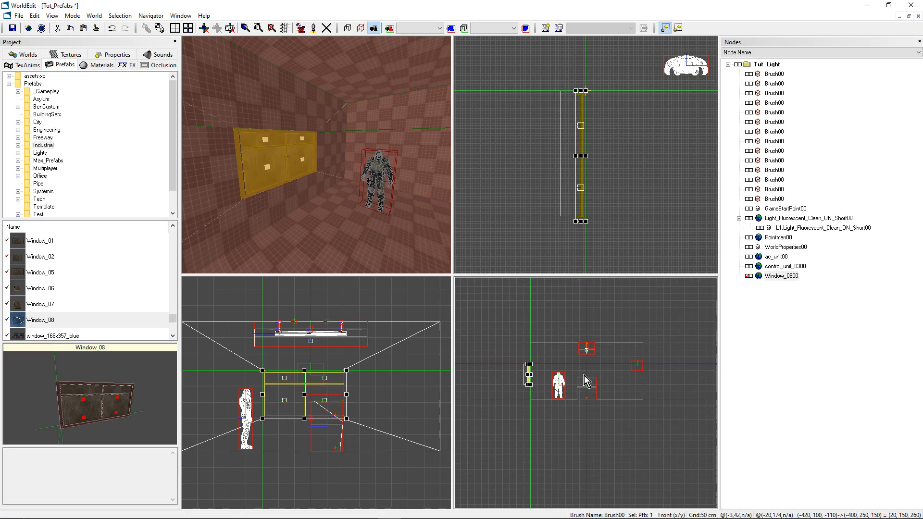
Step: Disconnect the Window_0800 prefab in the node tree and expand its container to list the glass, frame and other parts
{"action": "right_click_drag", "start_coordinate": [318, 156], "coordinate": [346, 153]}
{"action": "key", "text": "d"}
{"action": "key", "text": "a"}
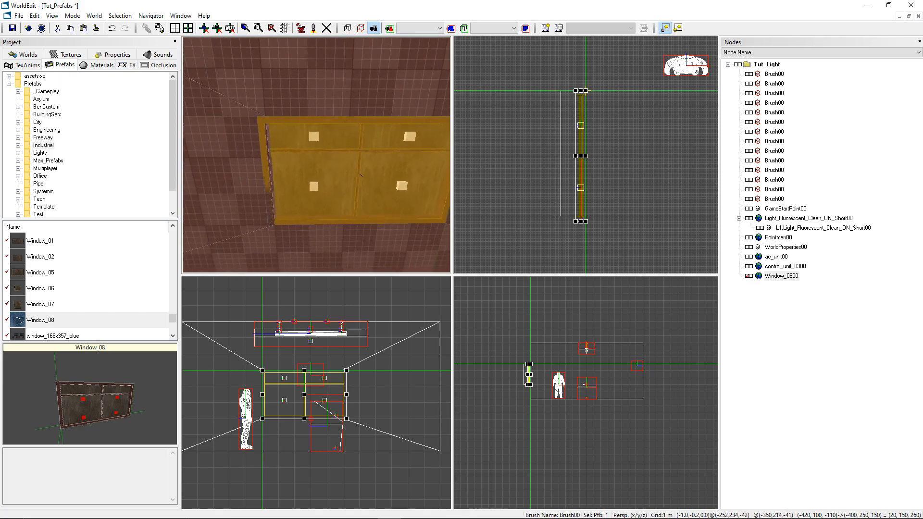
{"action": "right_click_drag", "start_coordinate": [272, 137], "coordinate": [307, 142]}
{"action": "right_click_drag", "start_coordinate": [267, 186], "coordinate": [333, 203]}
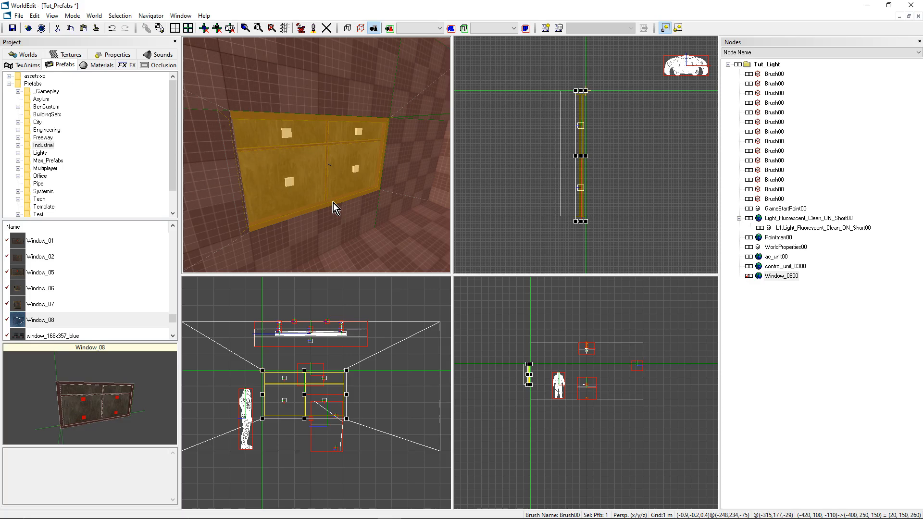
{"action": "left_click", "coordinate": [778, 277]}
{"action": "right_click", "coordinate": [779, 283]}
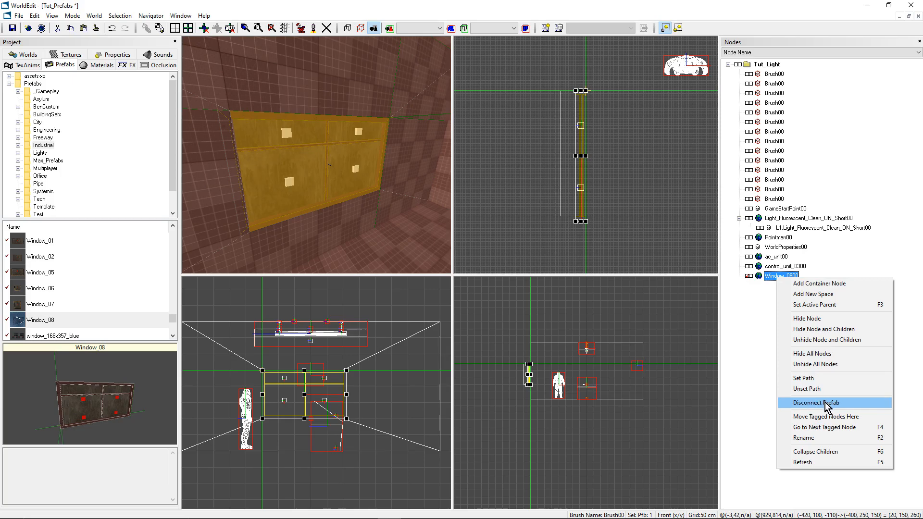
{"action": "left_click", "coordinate": [812, 403]}
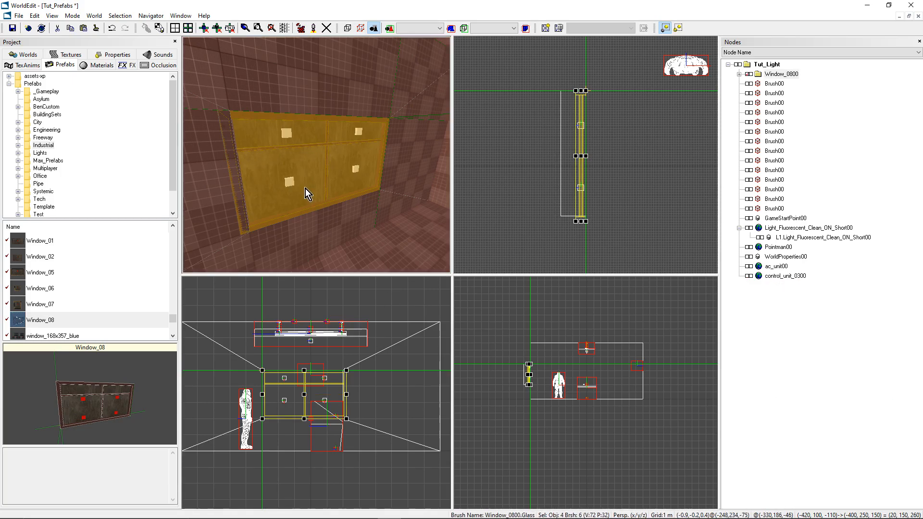
{"action": "middle_click_drag", "start_coordinate": [305, 184], "coordinate": [310, 158]}
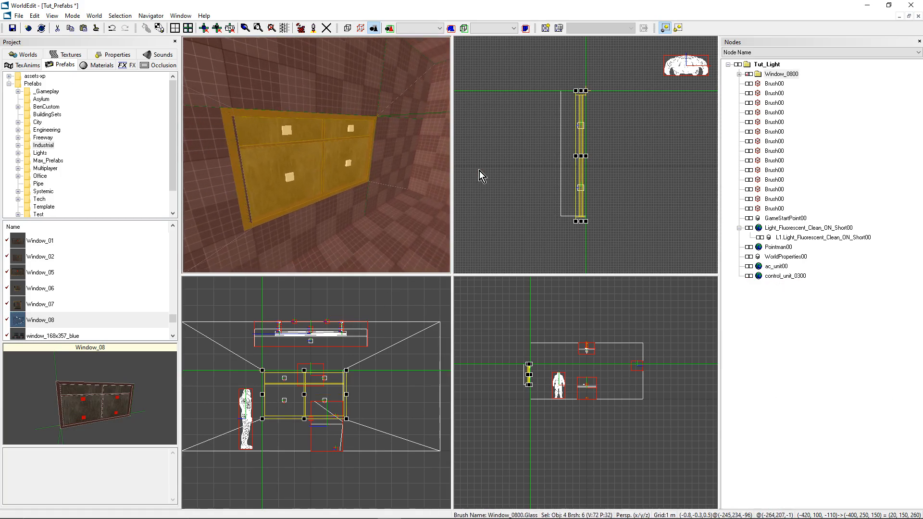
{"action": "left_click", "coordinate": [739, 74]}
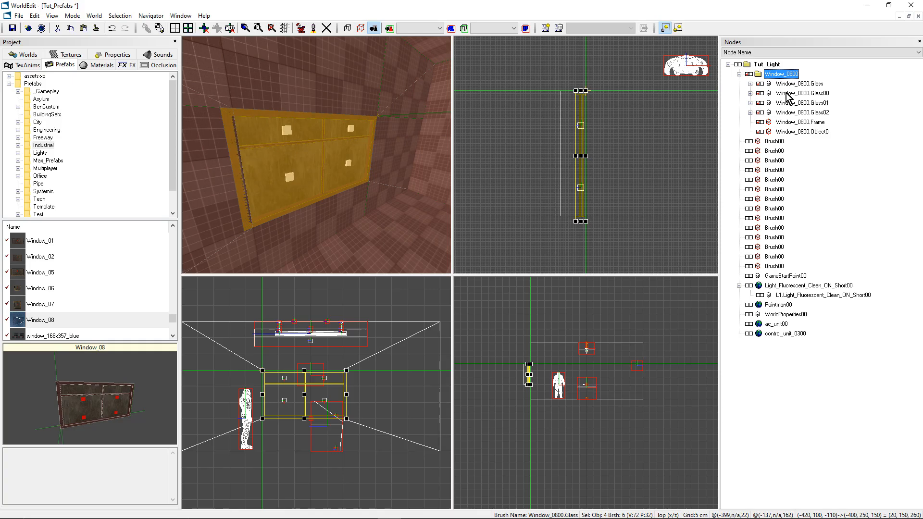
Step: Scale the disconnected window by fitting it to world units, with Z set to 250 and textures scaled with the selection
{"action": "right_click_drag", "start_coordinate": [368, 144], "coordinate": [368, 144]}
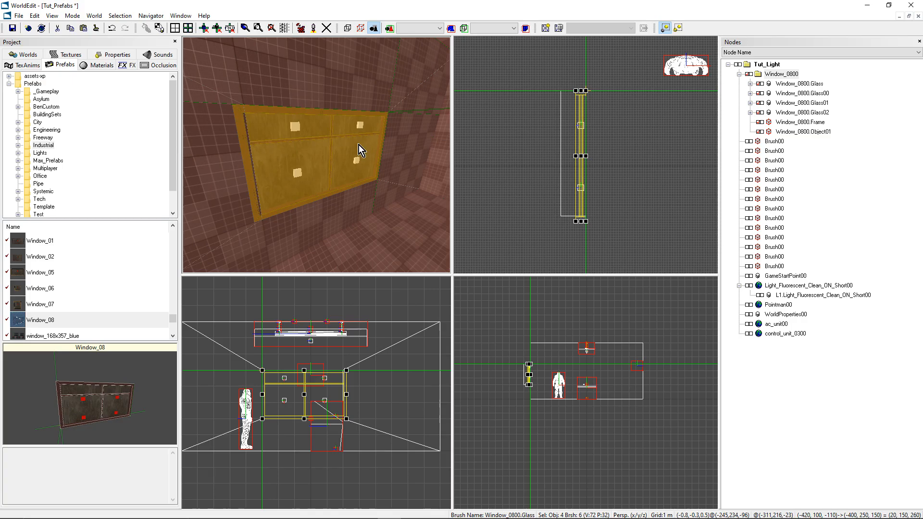
{"action": "mouse_move", "coordinate": [359, 145]}
{"action": "right_mouse_down"}
{"action": "mouse_move", "coordinate": [368, 146]}
{"action": "mouse_move", "coordinate": [358, 146]}
{"action": "right_mouse_up"}
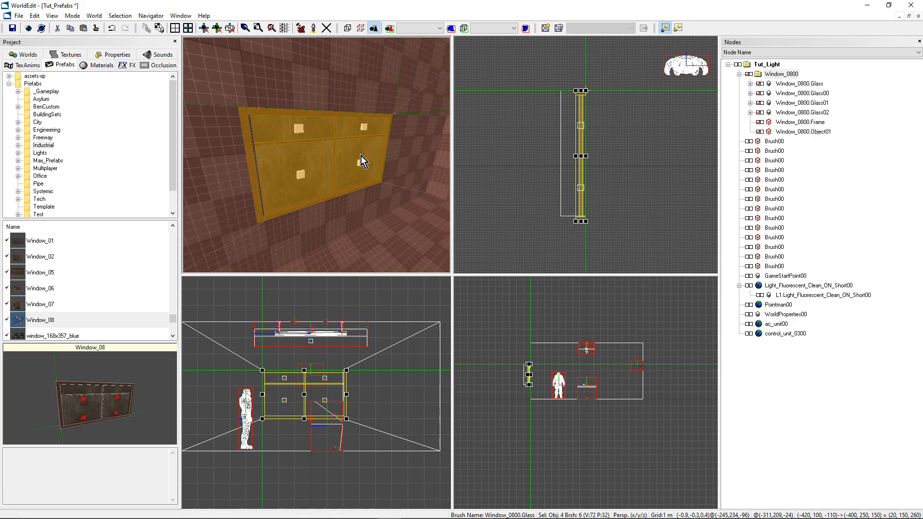
{"action": "key", "text": "s"}
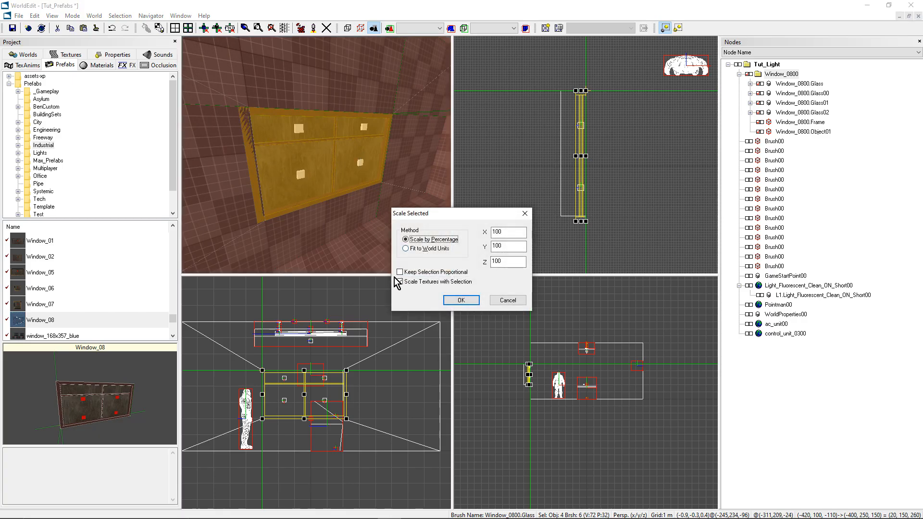
{"action": "left_click", "coordinate": [435, 248]}
{"action": "left_click_drag", "start_coordinate": [506, 231], "coordinate": [486, 270]}
{"action": "left_click", "coordinate": [511, 262]}
{"action": "left_click", "coordinate": [424, 283]}
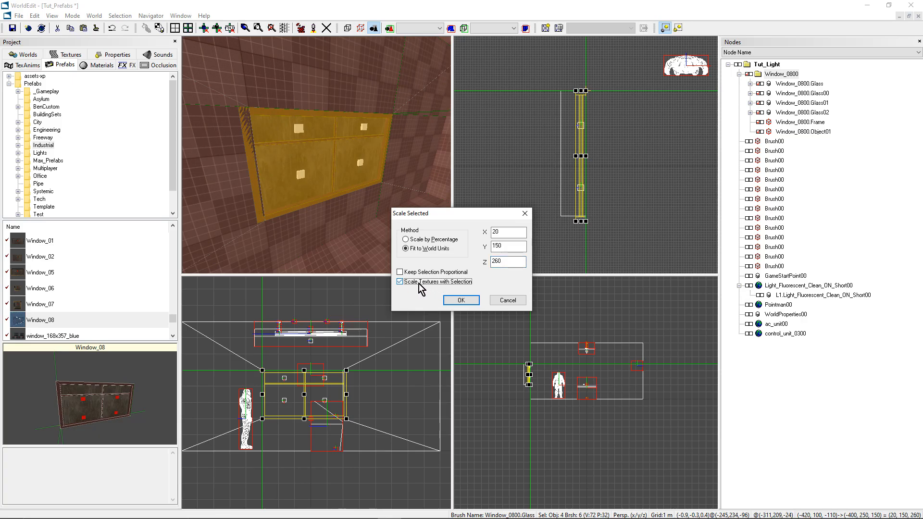
{"action": "left_click", "coordinate": [508, 262]}
{"action": "left_click", "coordinate": [461, 301]}
Step: Move the resized window 5 cm along the wall so its end meets the marker at the opening's corner
{"action": "middle_click_drag", "start_coordinate": [361, 220], "coordinate": [316, 155]}
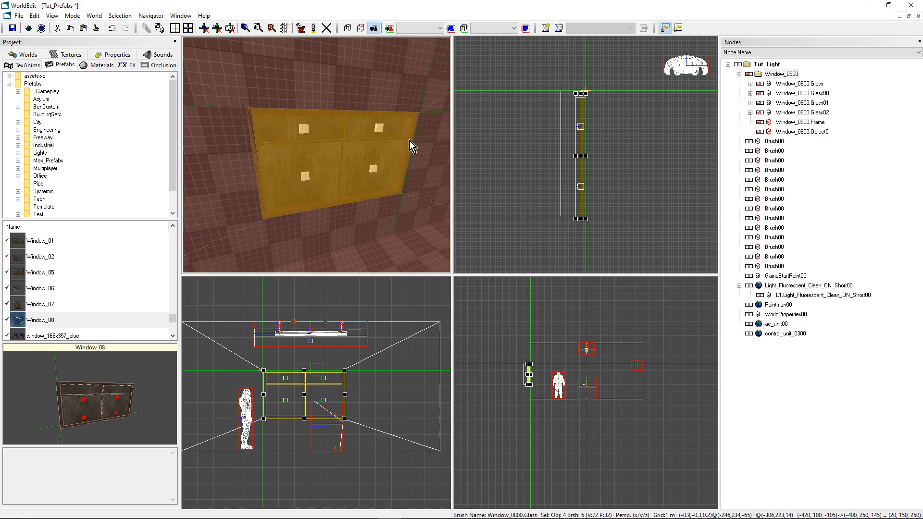
{"action": "scroll", "coordinate": [602, 148], "scroll_direction": "up", "scroll_amount": 4}
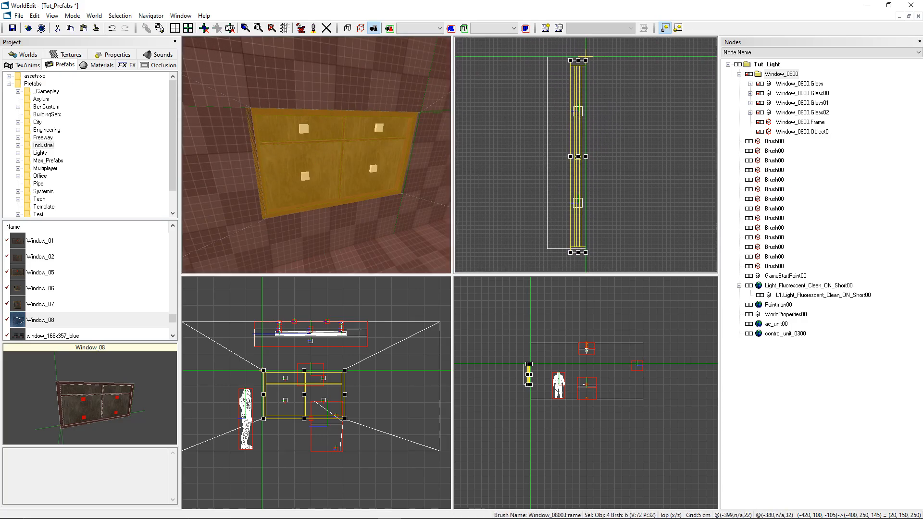
{"action": "key", "text": "Up"}
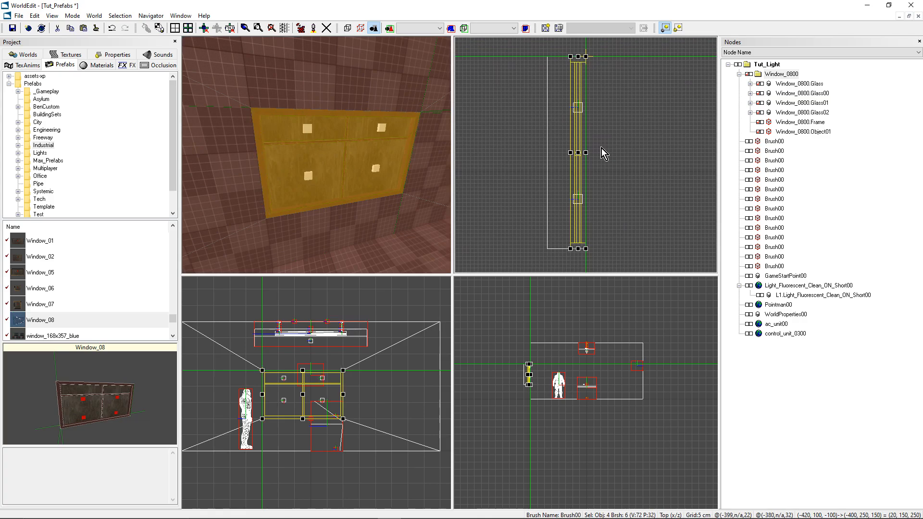
{"action": "mouse_move", "coordinate": [316, 156]}
{"action": "middle_mouse_down"}
{"action": "mouse_move", "coordinate": [288, 155]}
{"action": "mouse_move", "coordinate": [316, 156]}
{"action": "middle_mouse_up"}
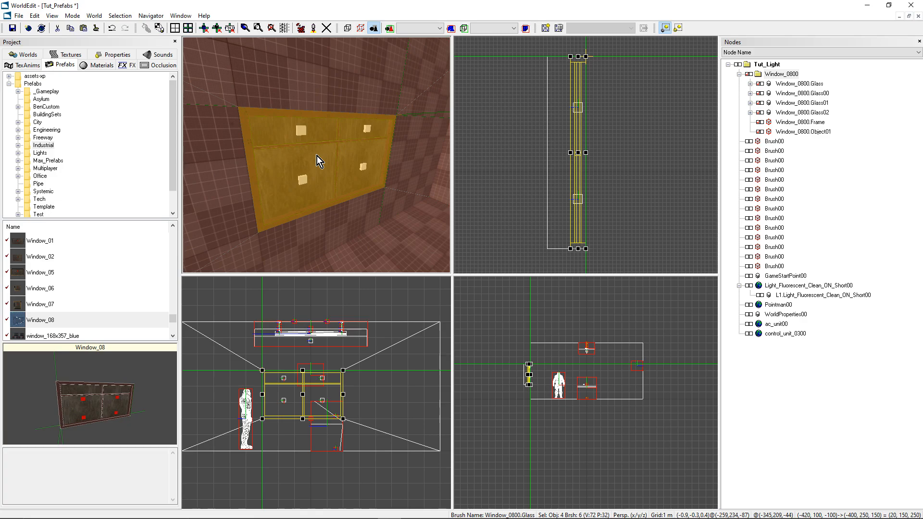